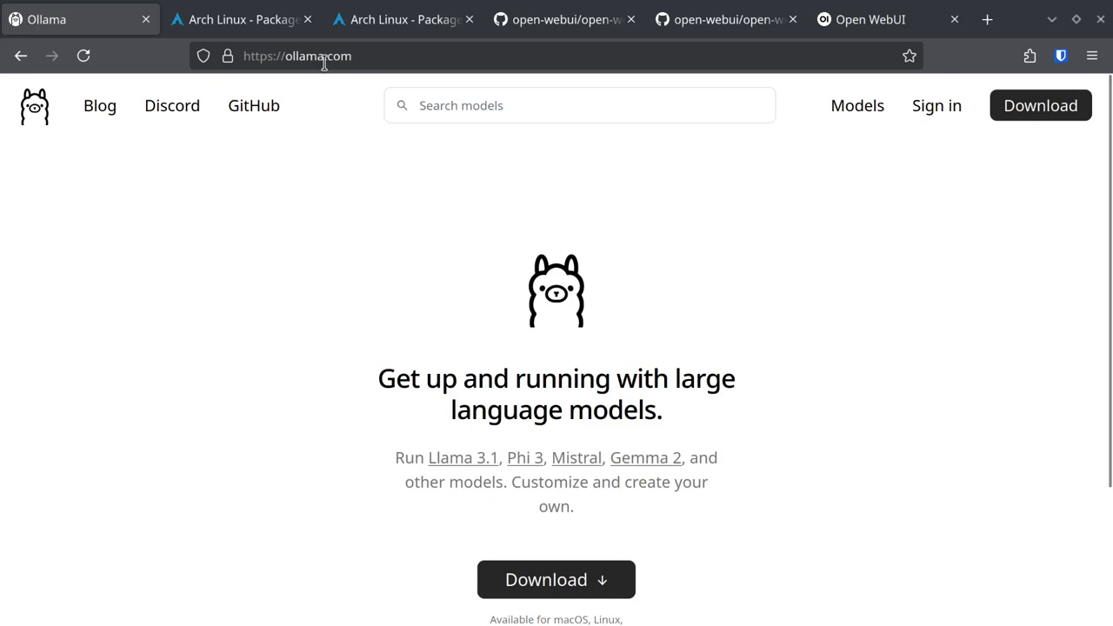
{"action": "scroll", "coordinate": [420, 252], "scroll_direction": "down", "scroll_amount": 3}
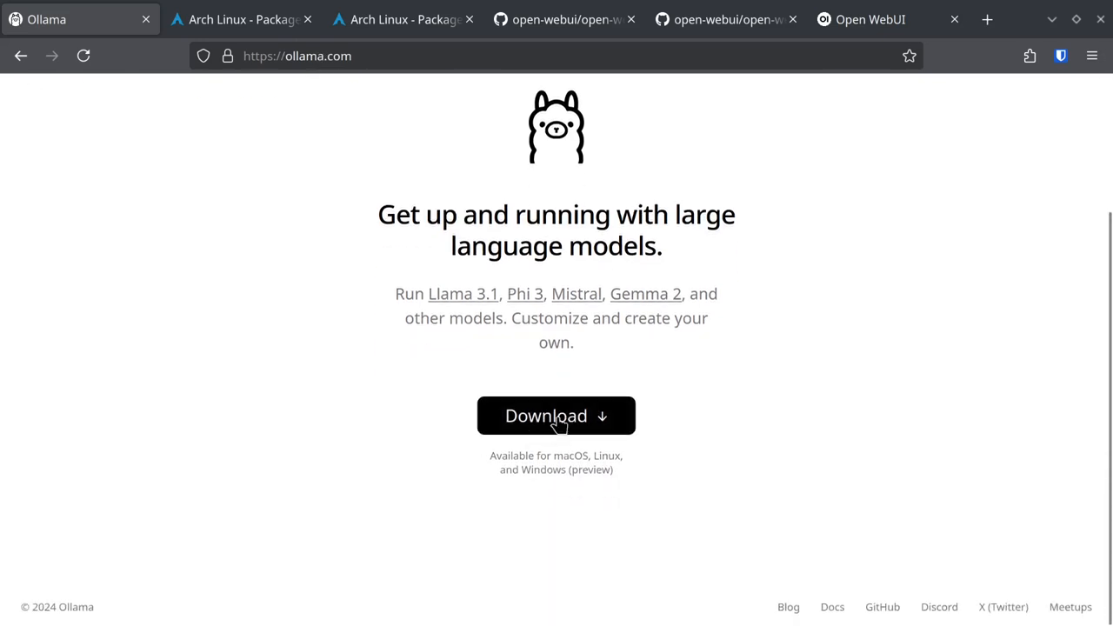
Step: View Ollama's Linux install command, then the Arch package results listing ollama, ollama-cuda and ollama-rocm
{"action": "left_click", "coordinate": [556, 420]}
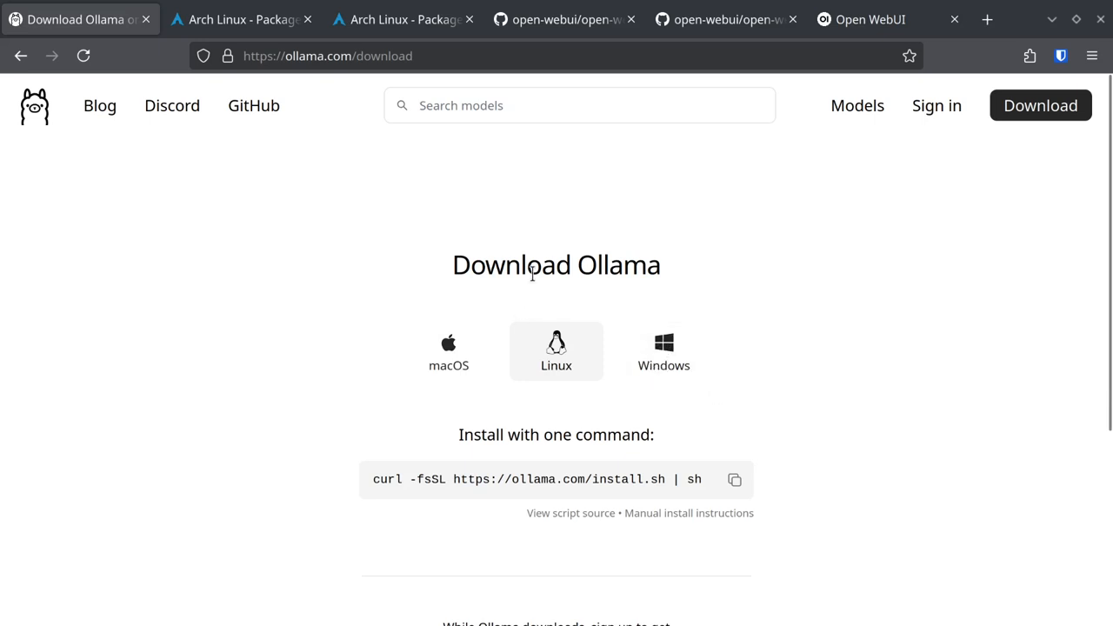
{"action": "scroll", "coordinate": [396, 240], "scroll_direction": "down", "scroll_amount": 3}
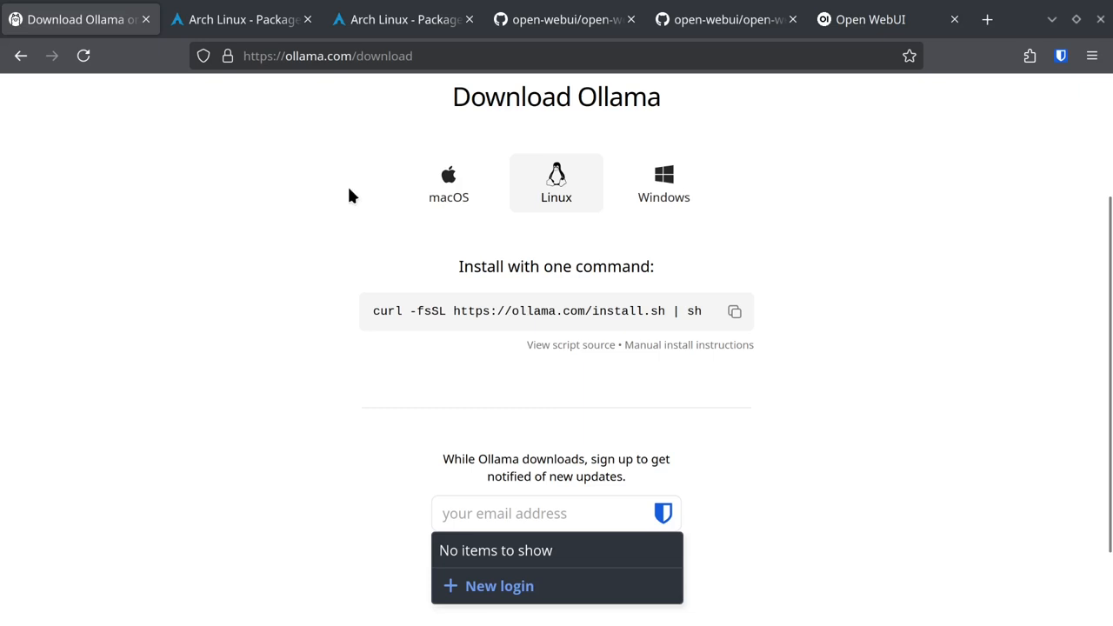
{"action": "left_click", "coordinate": [229, 24]}
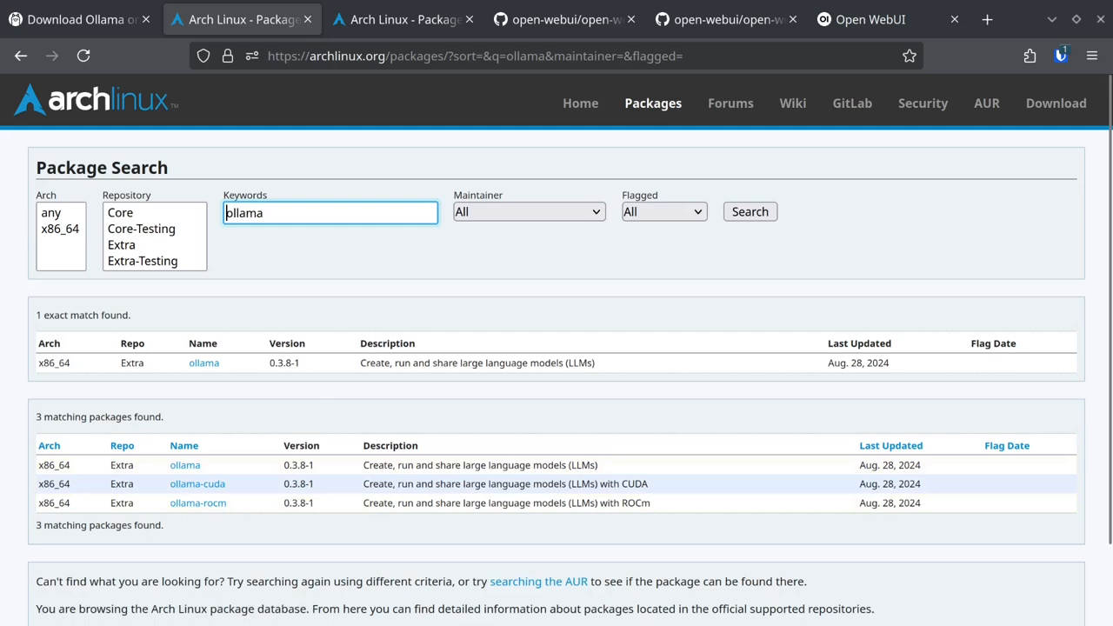
Step: In a new terminal run 'ollama run llama3.1', send hello, read the greeting and exit with Ctrl+D
{"action": "key", "text": "ctrl+alt+t"}
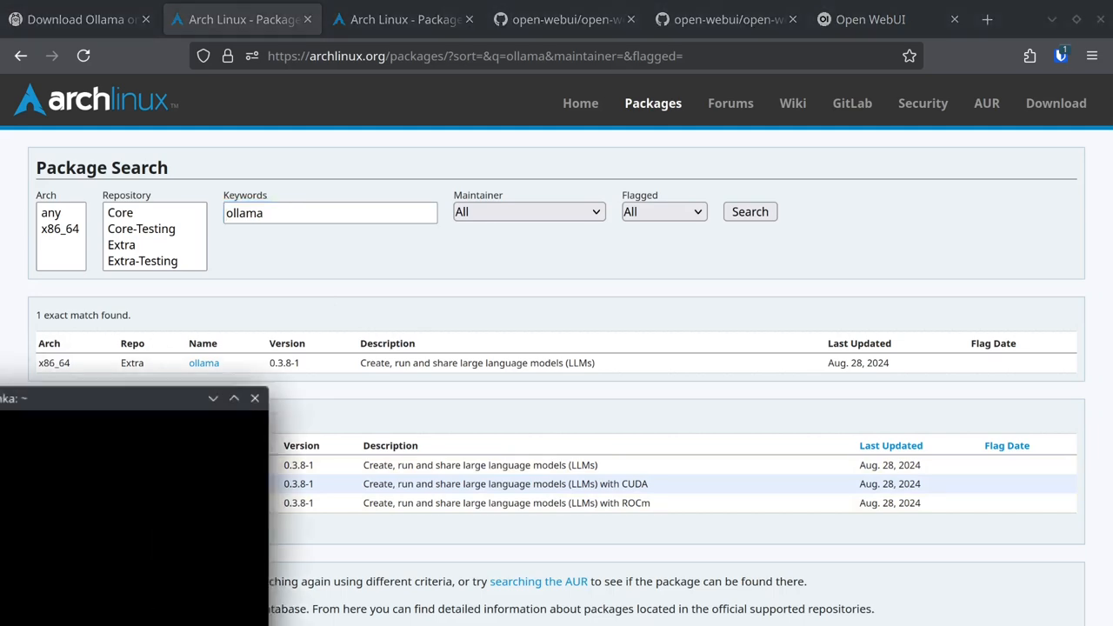
{"action": "mouse_move", "coordinate": [86, 397]}
{"action": "left_mouse_down"}
{"action": "mouse_move", "coordinate": [86, 188]}
{"action": "mouse_move", "coordinate": [456, 193]}
{"action": "left_mouse_up"}
{"action": "type", "text": "ollama run llama3.1"}
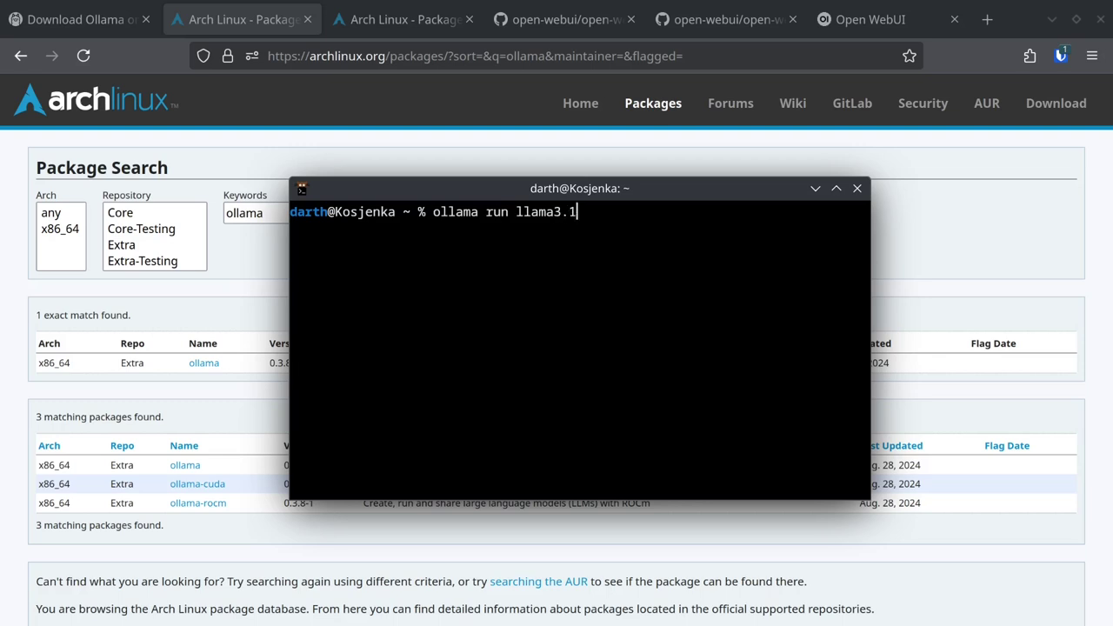
{"action": "key", "text": "Return"}
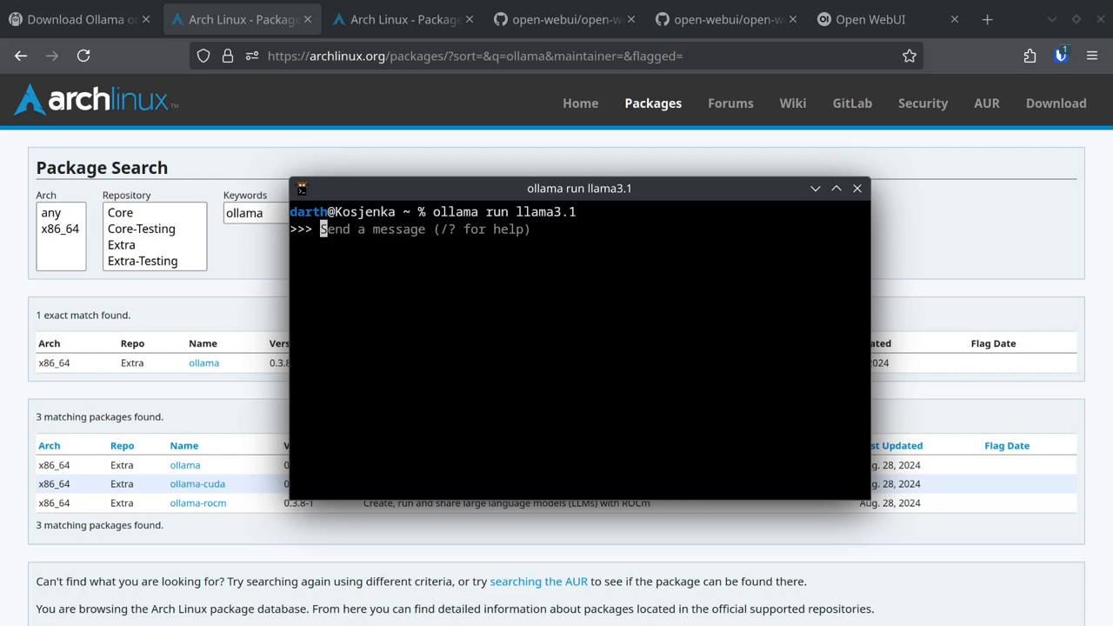
{"action": "key", "text": "Return"}
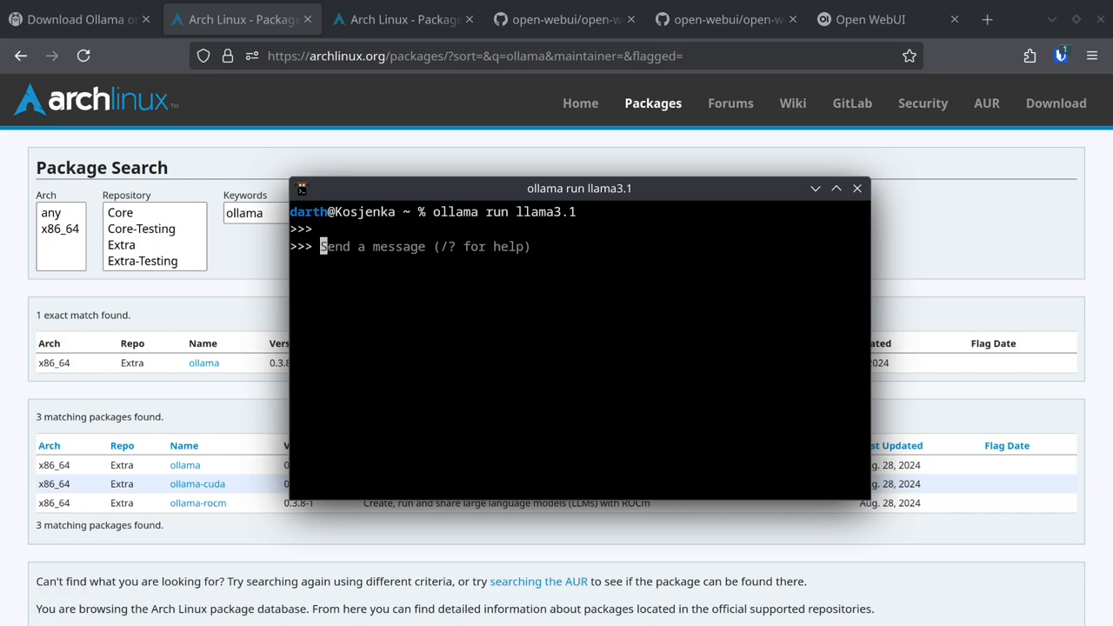
{"action": "type", "text": "hello"}
{"action": "key", "text": "Return"}
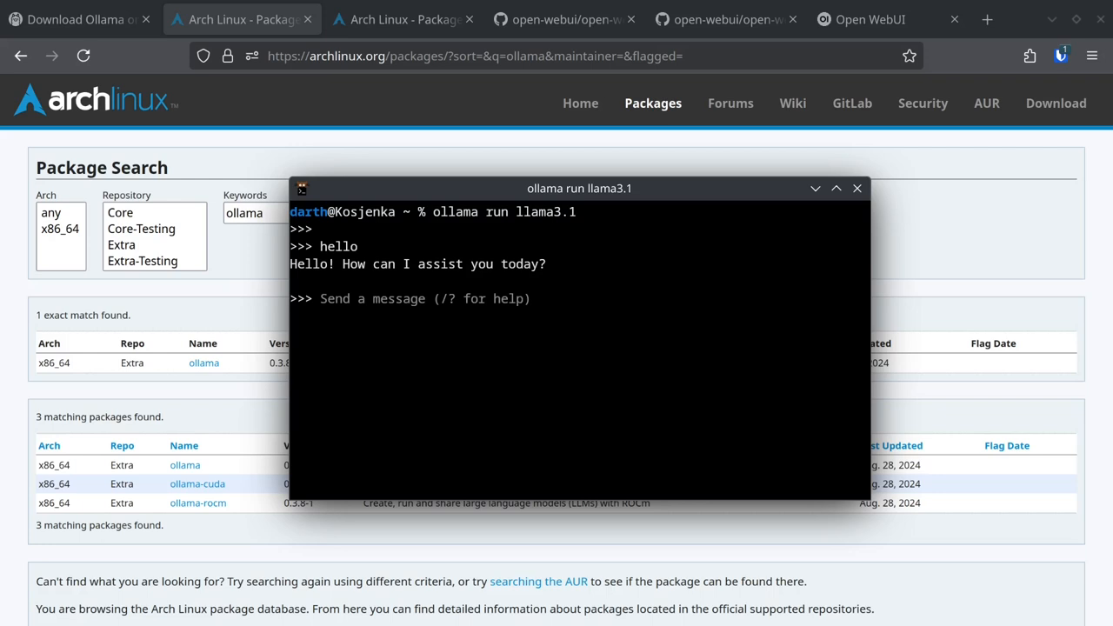
{"action": "key", "text": "ctrl+d"}
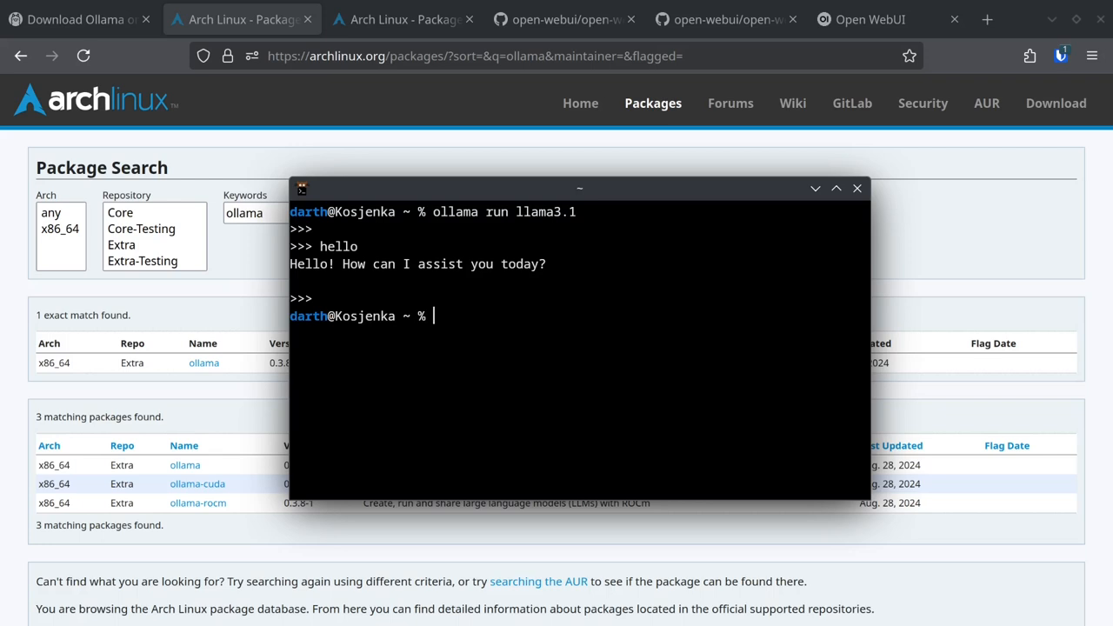
Step: Run 'sudo systemctl start ollama' and authorise it with the password
{"action": "key", "text": "Return"}
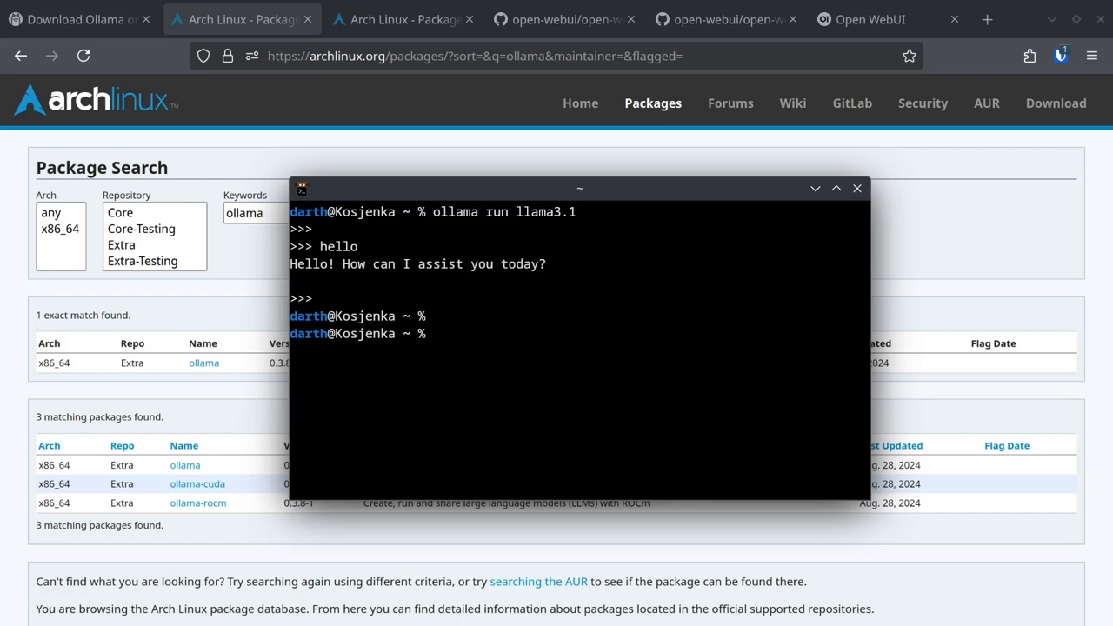
{"action": "type", "text": "sudo systemctl st"}
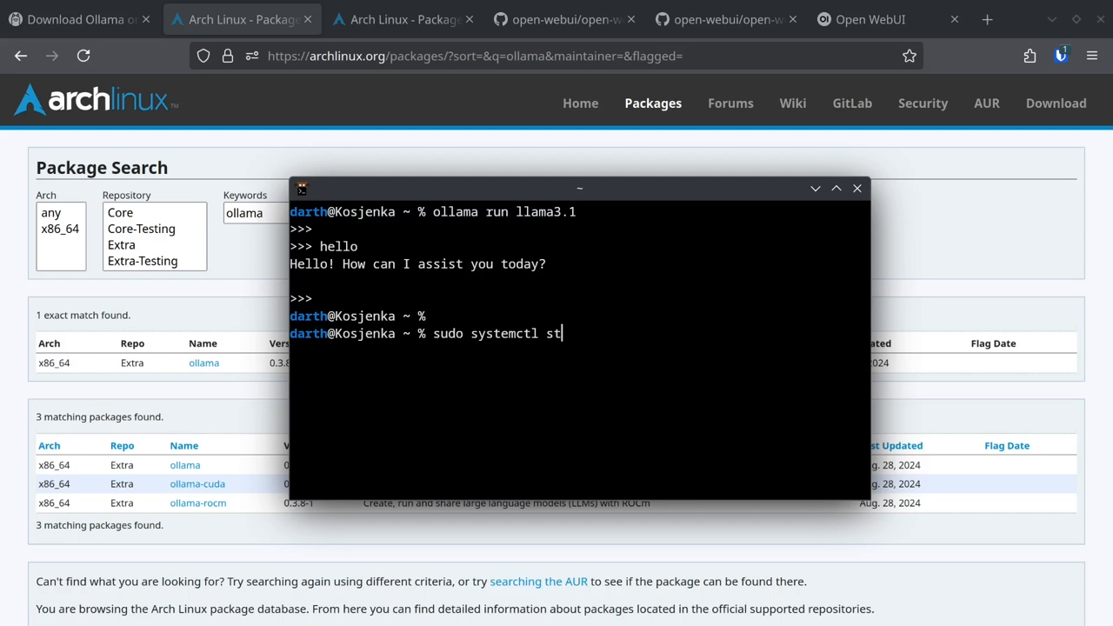
{"action": "type", "text": "art ollama"}
{"action": "key", "text": "Return"}
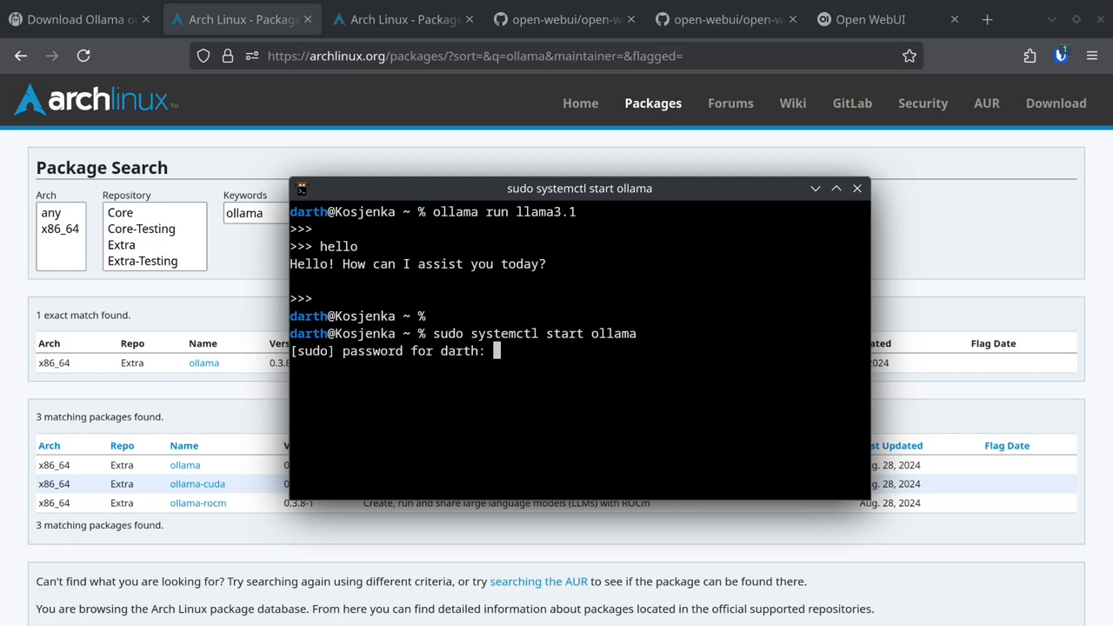
{"action": "key", "text": "Return"}
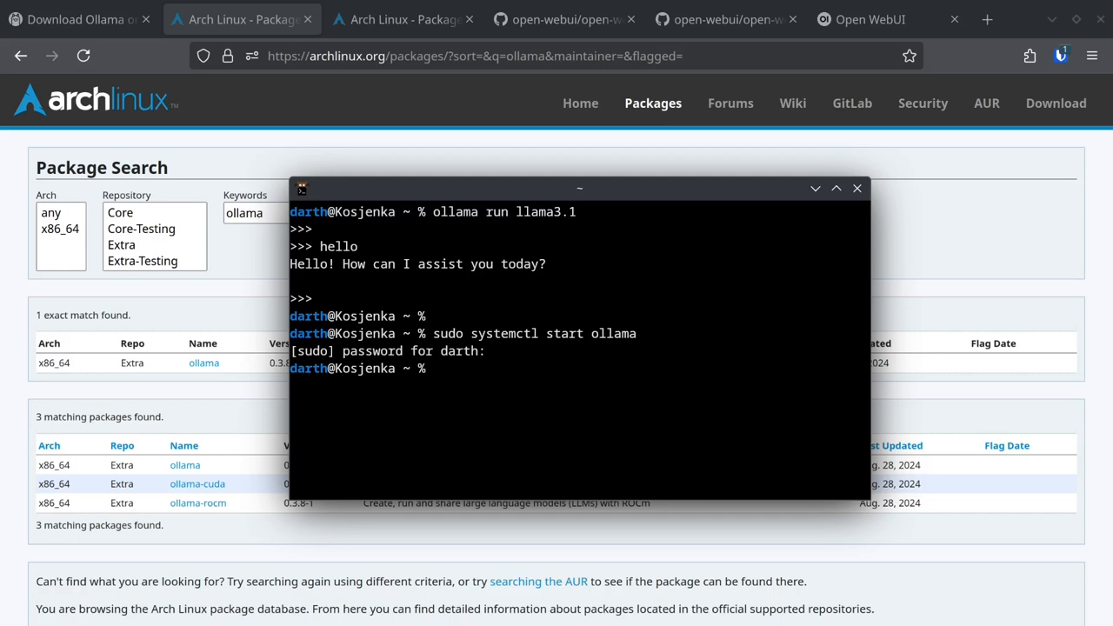
Step: Edit the recalled command toward 'sudo systemctl enable ollama', then view the open-webui GitHub repository
{"action": "key", "text": "Up"}
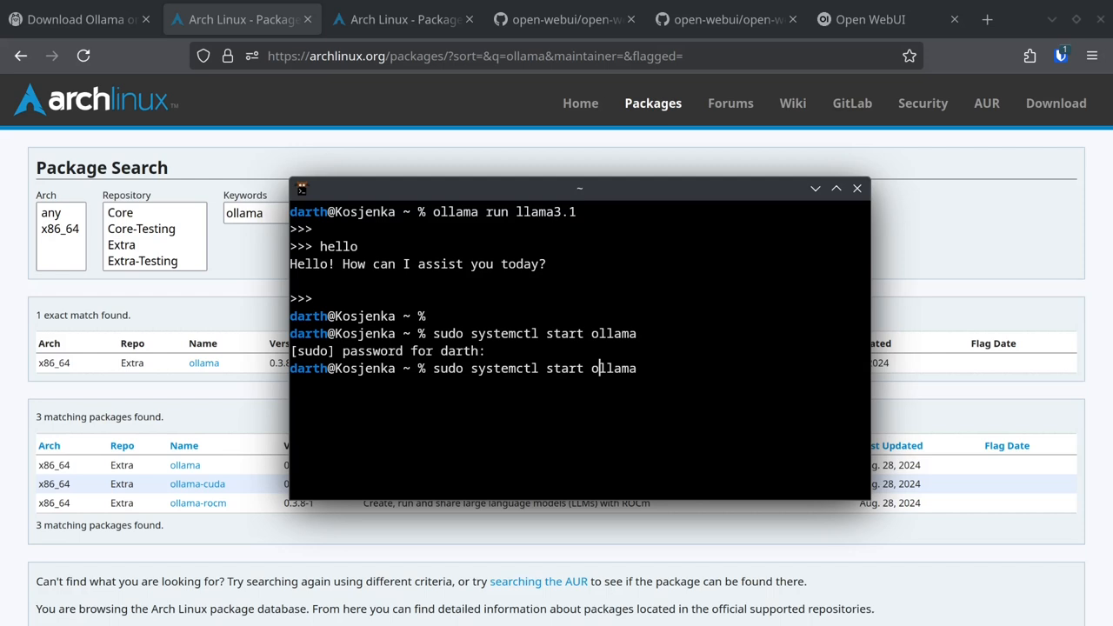
{"action": "key", "text": "BackSpace"}
{"action": "key", "text": "BackSpace"}
{"action": "key", "text": "BackSpace"}
{"action": "key", "text": "BackSpace"}
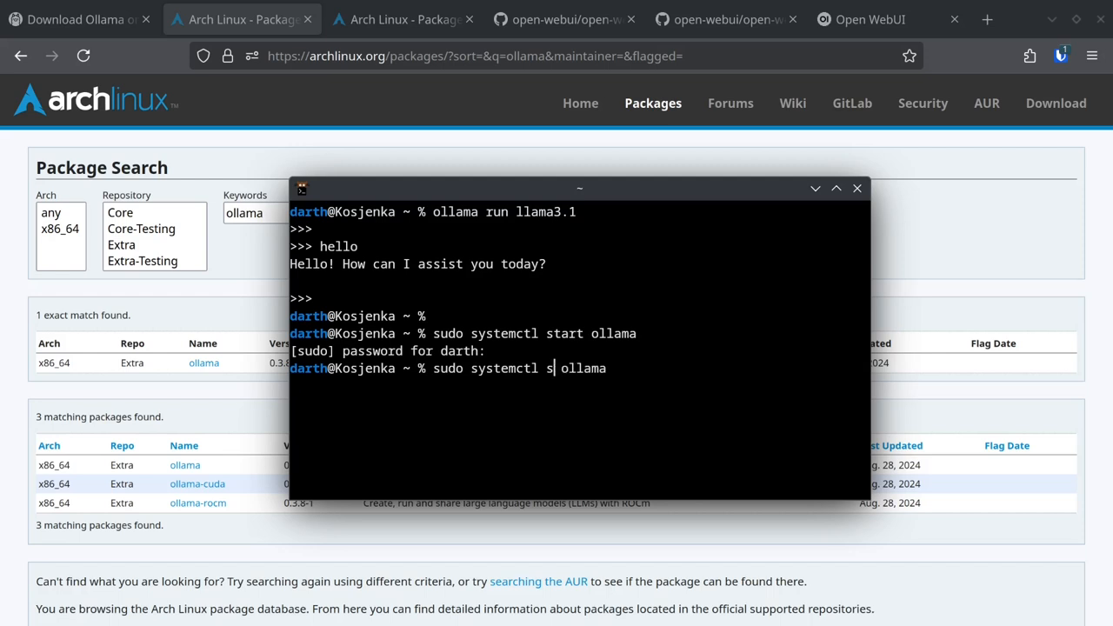
{"action": "key", "text": "BackSpace"}
{"action": "type", "text": "ena"}
{"action": "type", "text": "ble"}
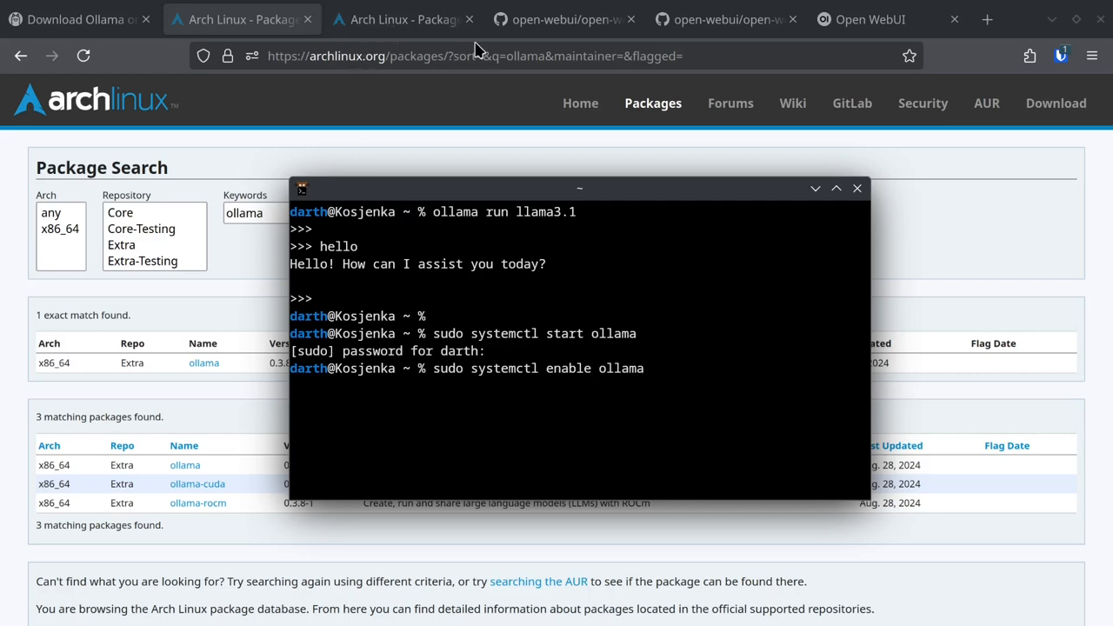
{"action": "left_click", "coordinate": [541, 20]}
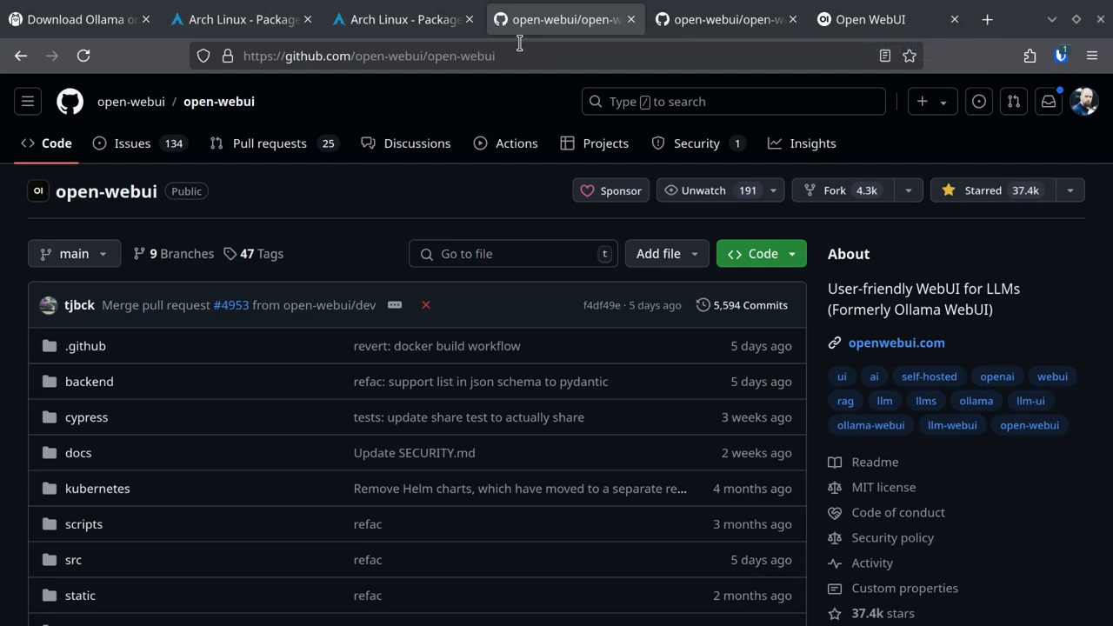
Step: Check the Arch docker package results, then return to the open-webui README's default Docker install command
{"action": "left_click", "coordinate": [398, 25]}
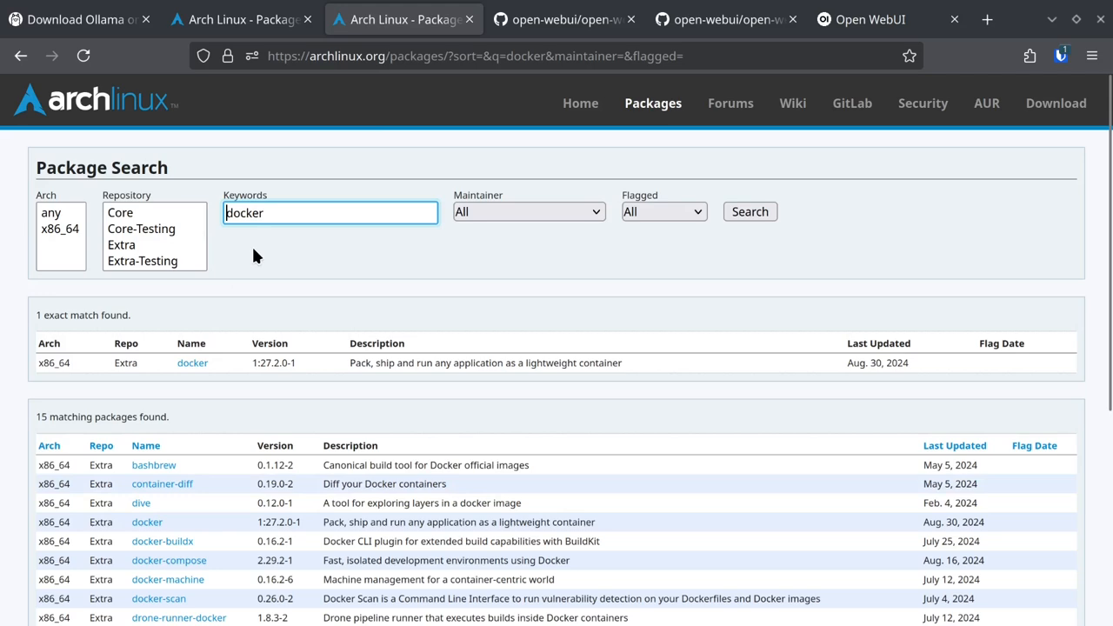
{"action": "left_click", "coordinate": [564, 23]}
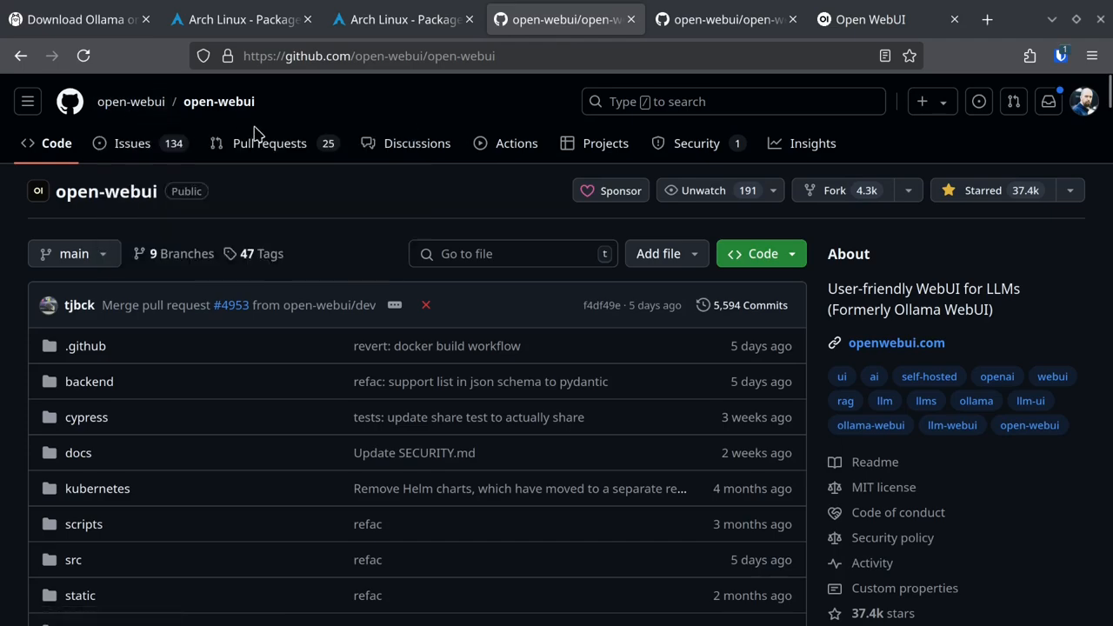
{"action": "scroll", "coordinate": [310, 207], "scroll_direction": "down", "scroll_amount": 5}
{"action": "scroll", "coordinate": [304, 213], "scroll_direction": "down", "scroll_amount": 5}
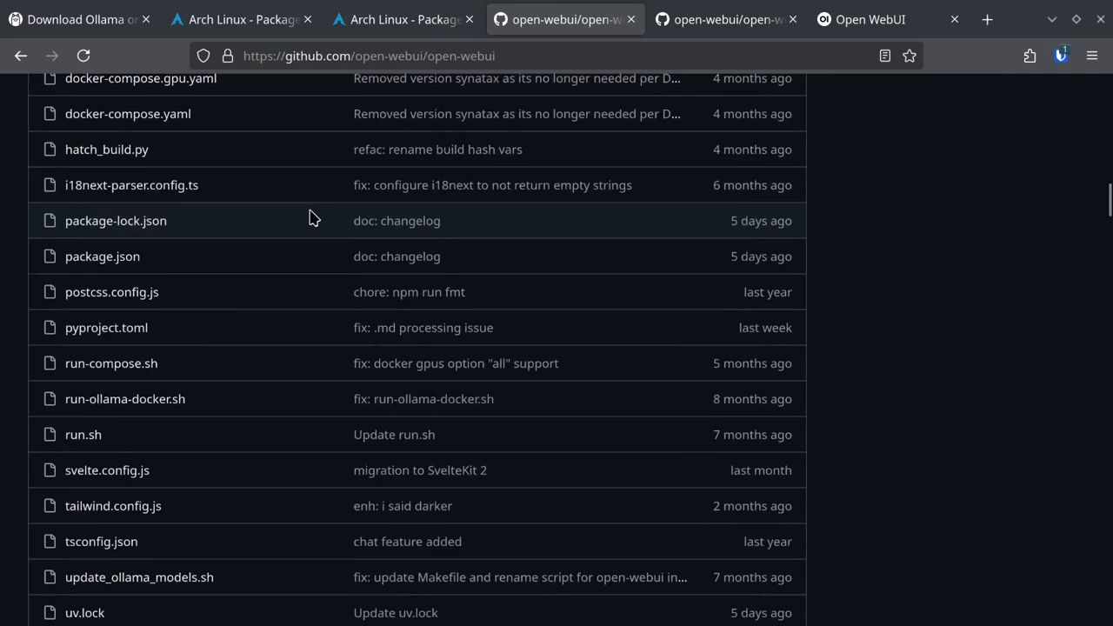
{"action": "scroll", "coordinate": [317, 209], "scroll_direction": "down", "scroll_amount": 10}
{"action": "scroll", "coordinate": [317, 209], "scroll_direction": "down", "scroll_amount": 10}
{"action": "scroll", "coordinate": [317, 209], "scroll_direction": "down", "scroll_amount": 10}
{"action": "scroll", "coordinate": [317, 208], "scroll_direction": "down", "scroll_amount": 10}
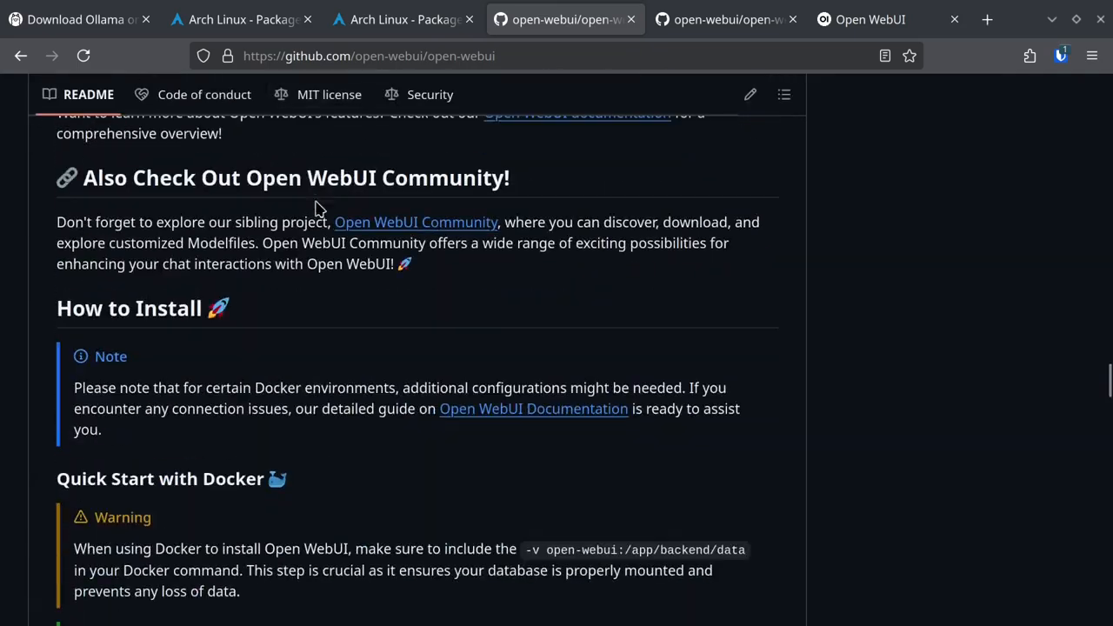
{"action": "scroll", "coordinate": [319, 209], "scroll_direction": "down", "scroll_amount": 5}
{"action": "scroll", "coordinate": [317, 208], "scroll_direction": "down", "scroll_amount": 3}
{"action": "scroll", "coordinate": [315, 202], "scroll_direction": "down", "scroll_amount": 2}
{"action": "scroll", "coordinate": [316, 206], "scroll_direction": "up", "scroll_amount": 2}
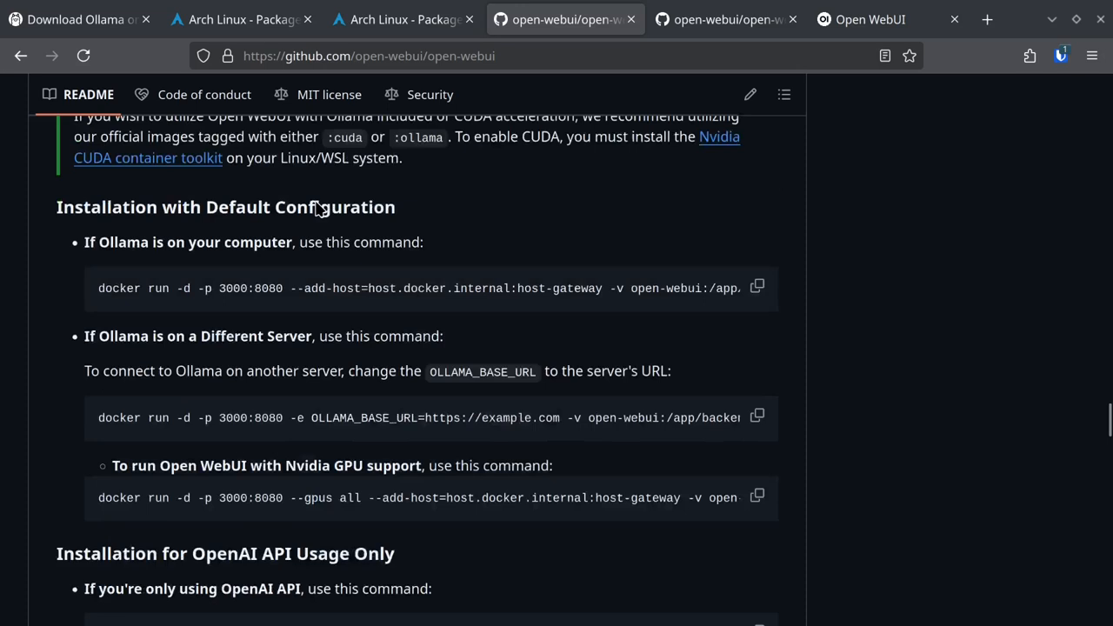
{"action": "scroll", "coordinate": [316, 206], "scroll_direction": "up", "scroll_amount": 1}
{"action": "mouse_move", "coordinate": [111, 291]}
{"action": "left_mouse_down"}
{"action": "mouse_move", "coordinate": [267, 297]}
{"action": "mouse_move", "coordinate": [253, 298]}
{"action": "left_mouse_up"}
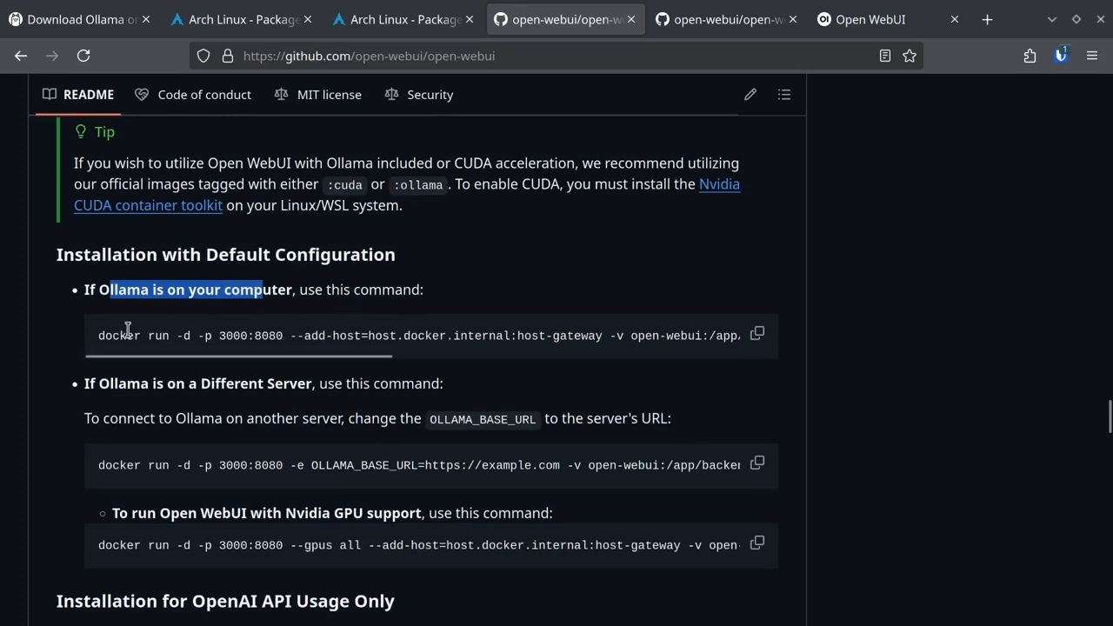
{"action": "left_click_drag", "start_coordinate": [105, 337], "coordinate": [447, 337]}
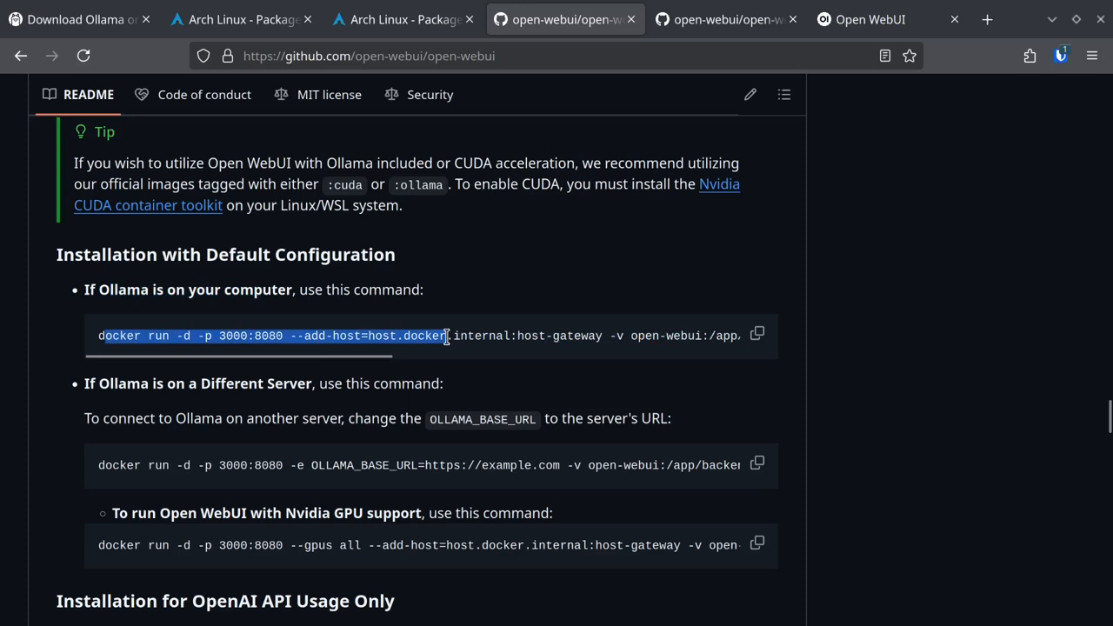
{"action": "mouse_move", "coordinate": [312, 365]}
{"action": "left_mouse_down"}
{"action": "mouse_move", "coordinate": [493, 355]}
{"action": "mouse_move", "coordinate": [675, 365]}
{"action": "left_mouse_up"}
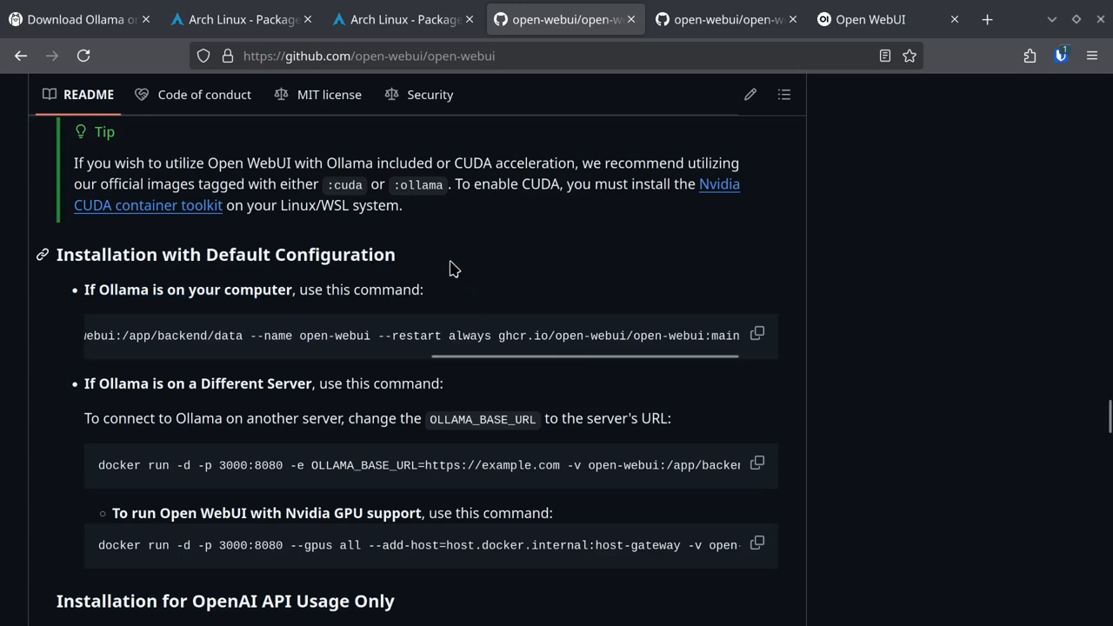
{"action": "mouse_move", "coordinate": [226, 254]}
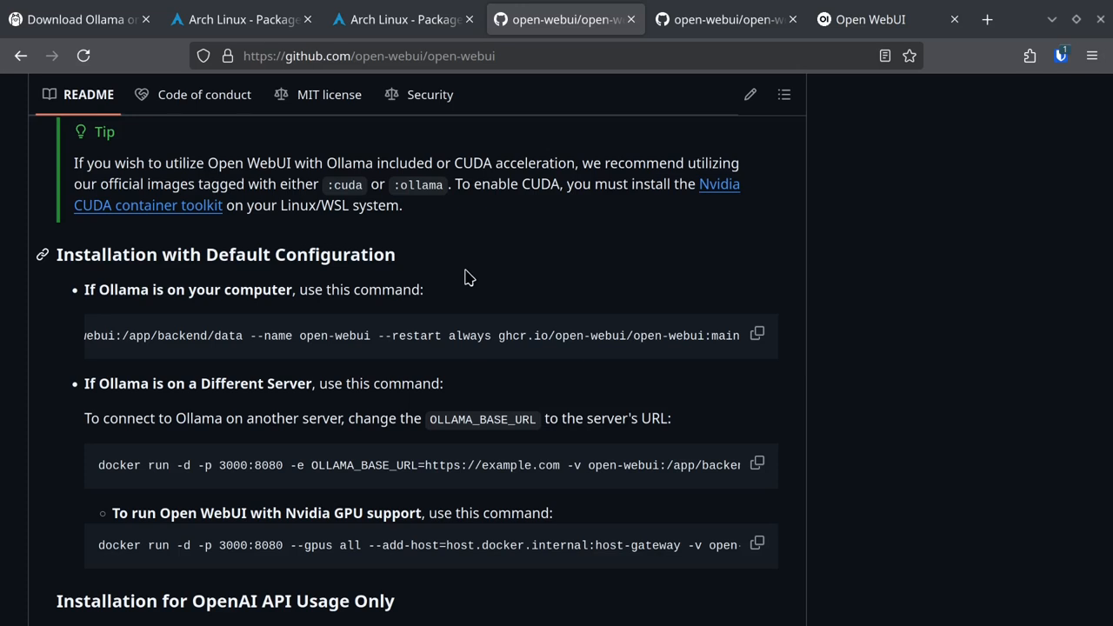
{"action": "mouse_move", "coordinate": [480, 355]}
{"action": "left_mouse_down"}
{"action": "mouse_move", "coordinate": [345, 369]}
{"action": "mouse_move", "coordinate": [124, 366]}
{"action": "left_mouse_up"}
{"action": "left_click", "coordinate": [365, 338]}
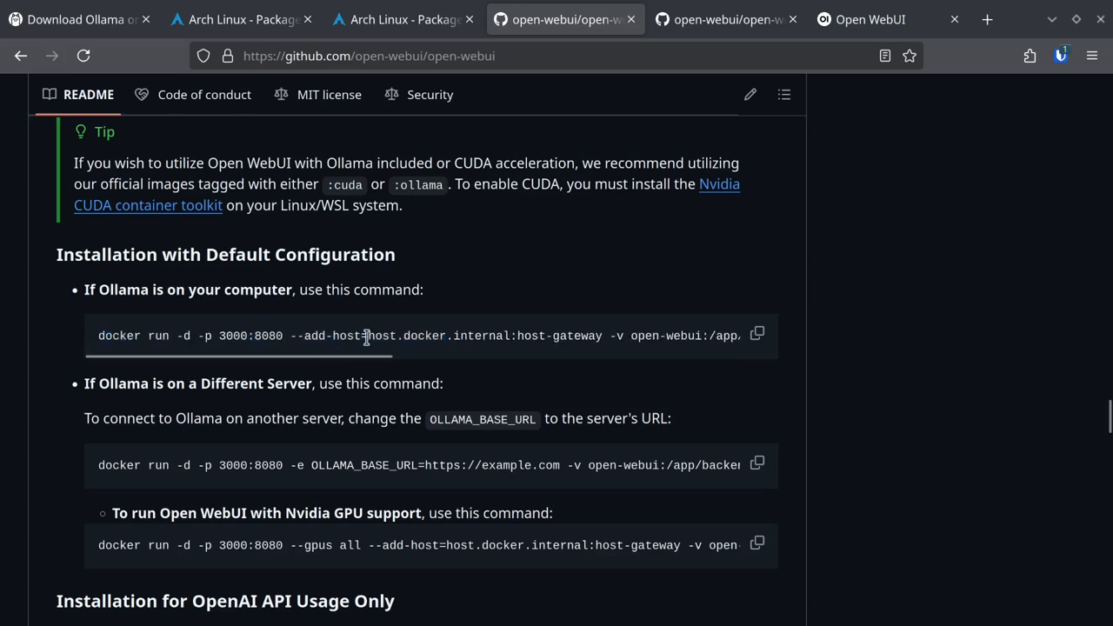
{"action": "left_click_drag", "start_coordinate": [363, 338], "coordinate": [524, 336]}
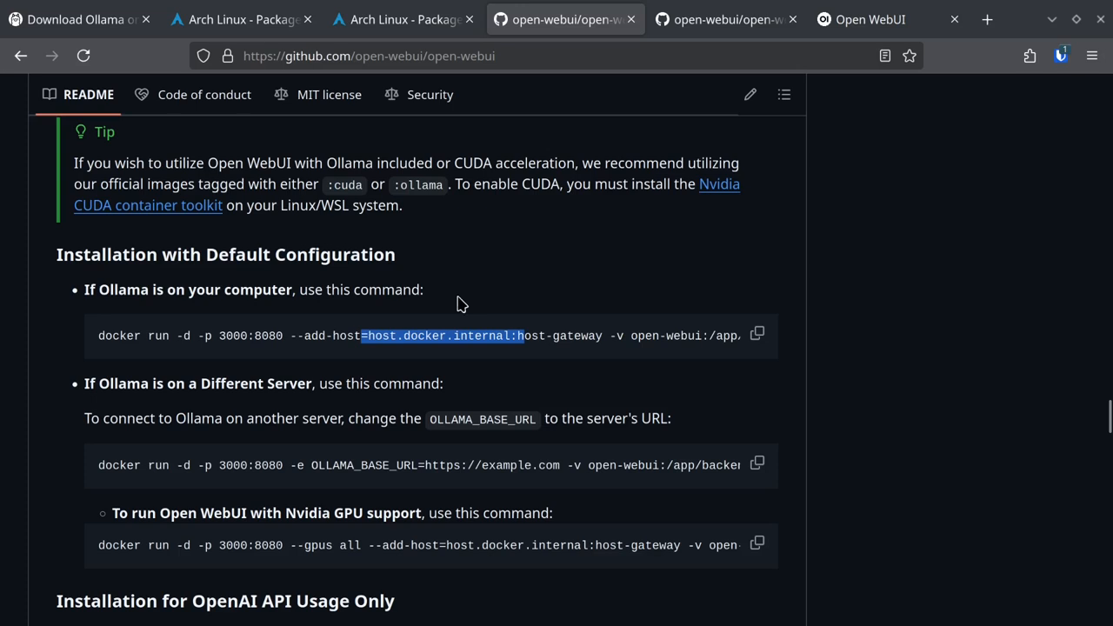
Step: Compare the --network=host and OLLAMA_BASE_URL example against the default docker run command's options
{"action": "left_click", "coordinate": [724, 23]}
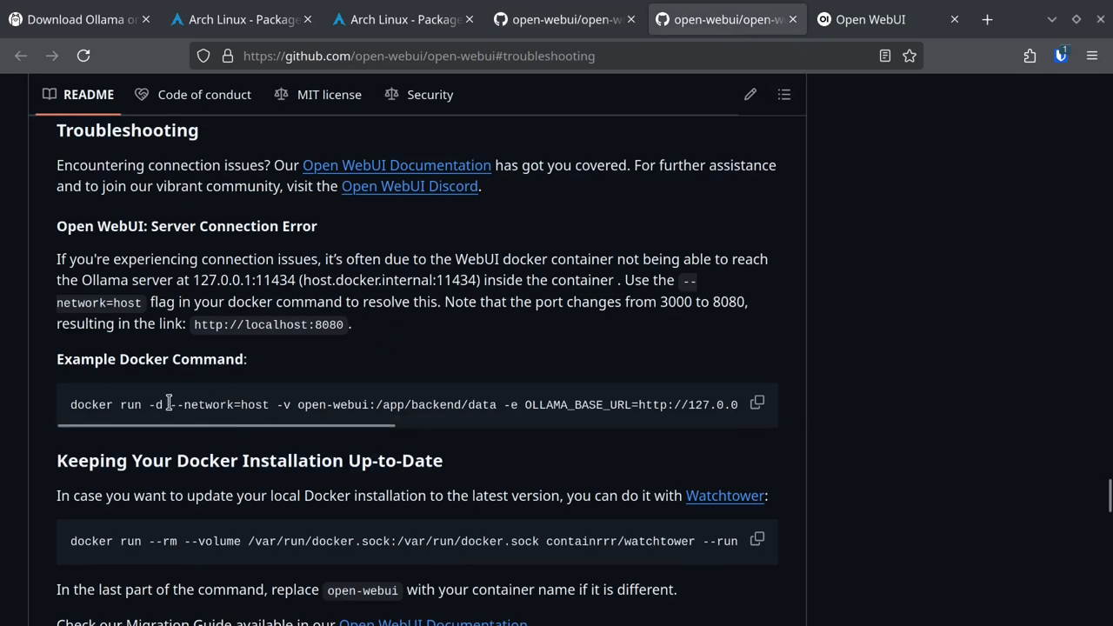
{"action": "left_click_drag", "start_coordinate": [170, 404], "coordinate": [263, 409]}
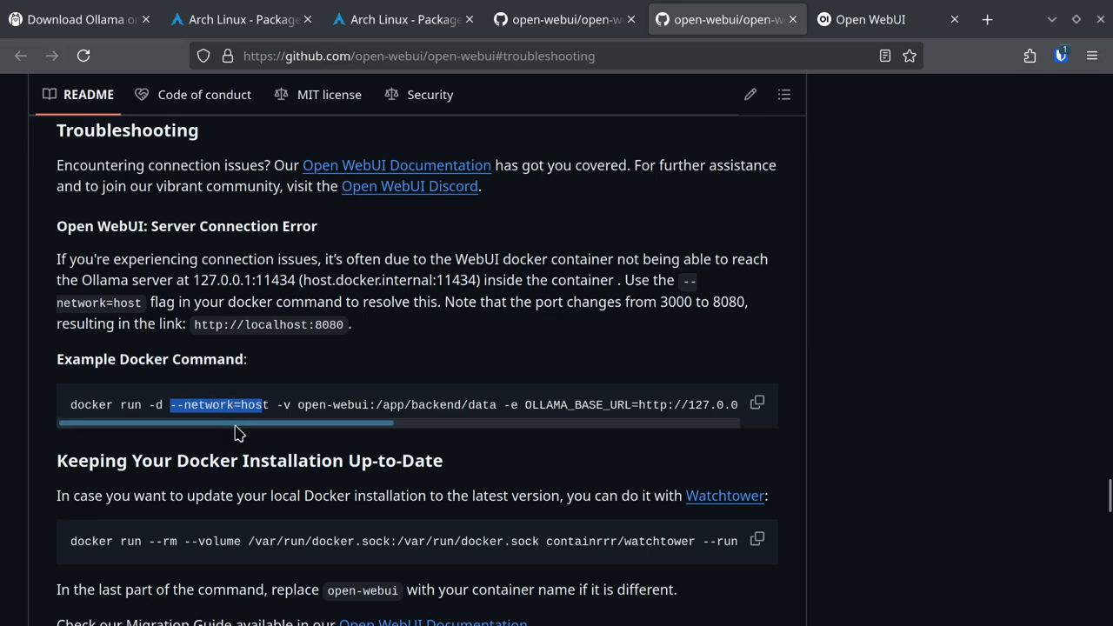
{"action": "mouse_move", "coordinate": [233, 430]}
{"action": "left_mouse_down"}
{"action": "mouse_move", "coordinate": [335, 431]}
{"action": "mouse_move", "coordinate": [415, 411]}
{"action": "mouse_move", "coordinate": [625, 409]}
{"action": "left_mouse_up"}
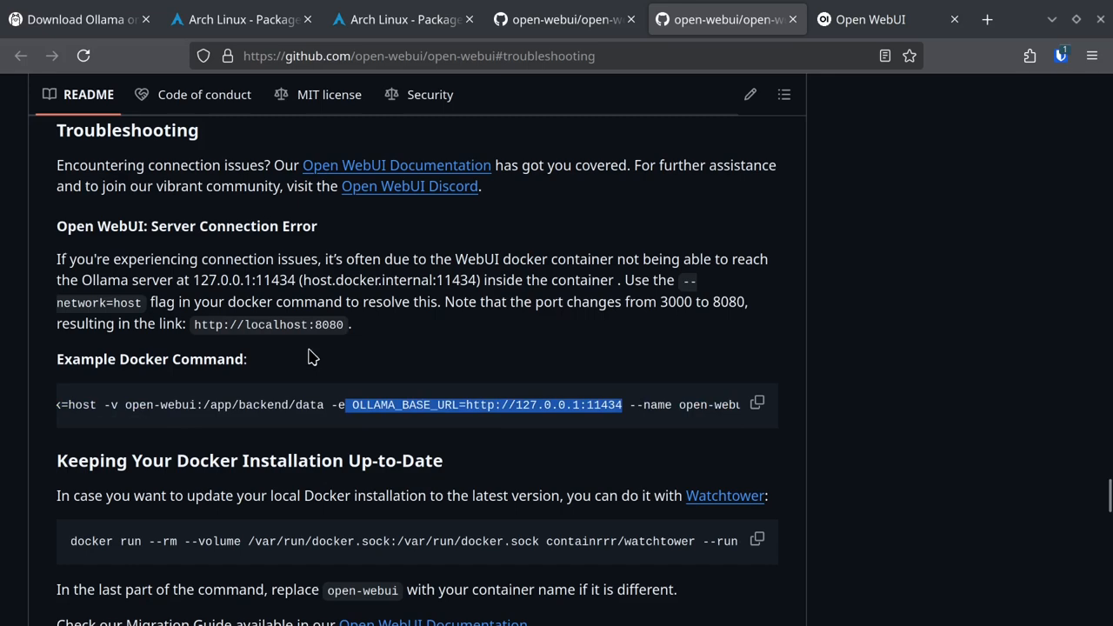
{"action": "left_click", "coordinate": [578, 22]}
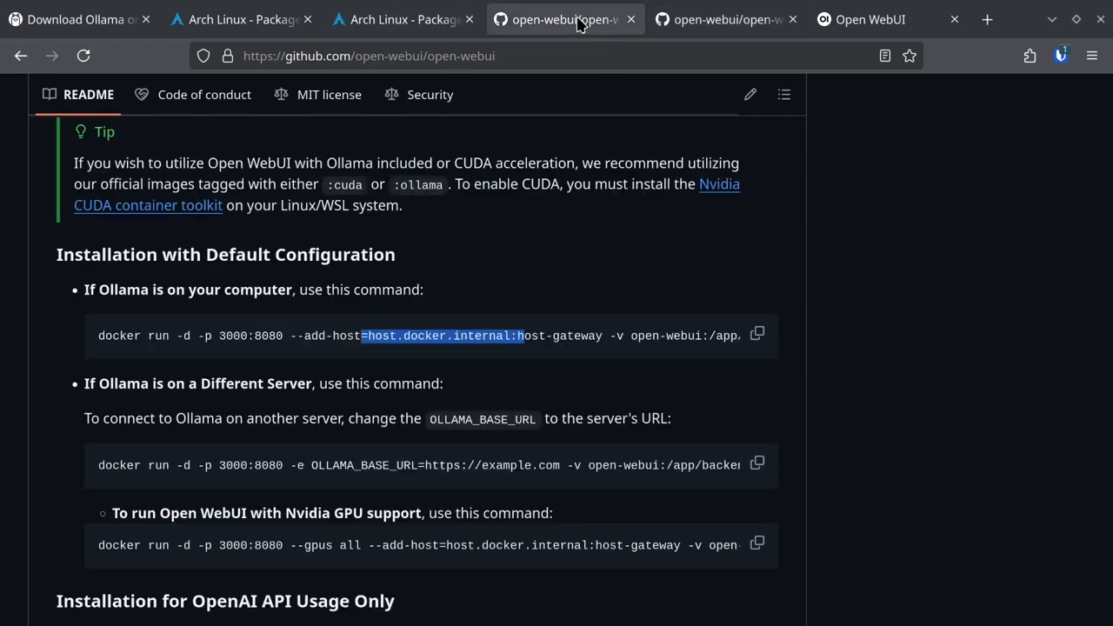
{"action": "left_click_drag", "start_coordinate": [142, 335], "coordinate": [672, 351]}
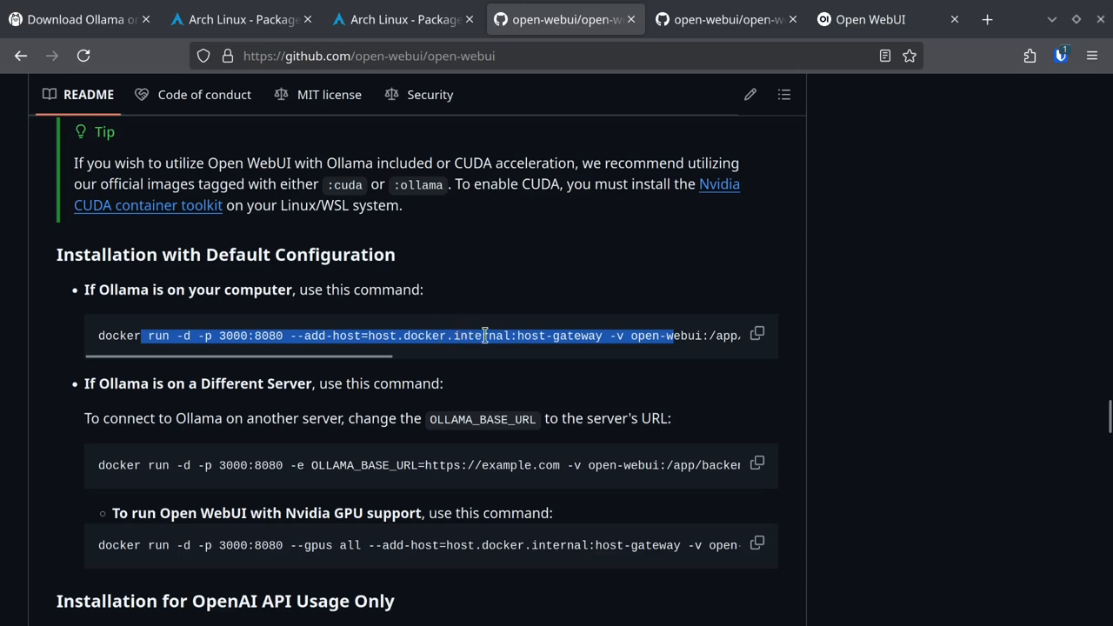
{"action": "left_click_drag", "start_coordinate": [253, 336], "coordinate": [430, 360]}
{"action": "left_click", "coordinate": [681, 34]}
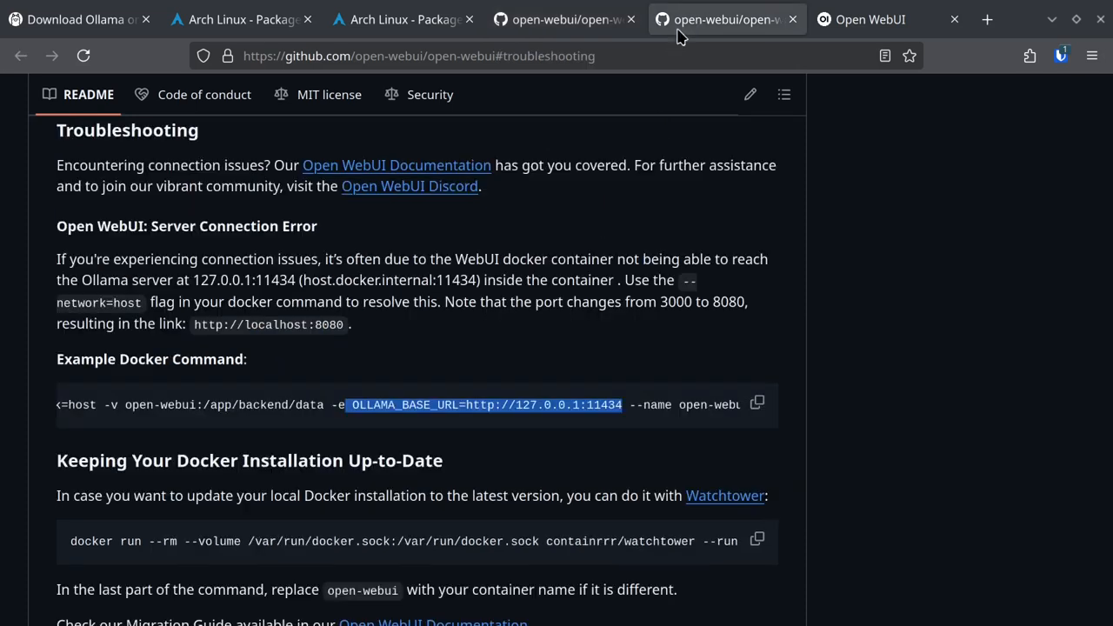
{"action": "mouse_move", "coordinate": [205, 406]}
{"action": "left_mouse_down"}
{"action": "mouse_move", "coordinate": [477, 419]}
{"action": "mouse_move", "coordinate": [500, 409]}
{"action": "left_mouse_up"}
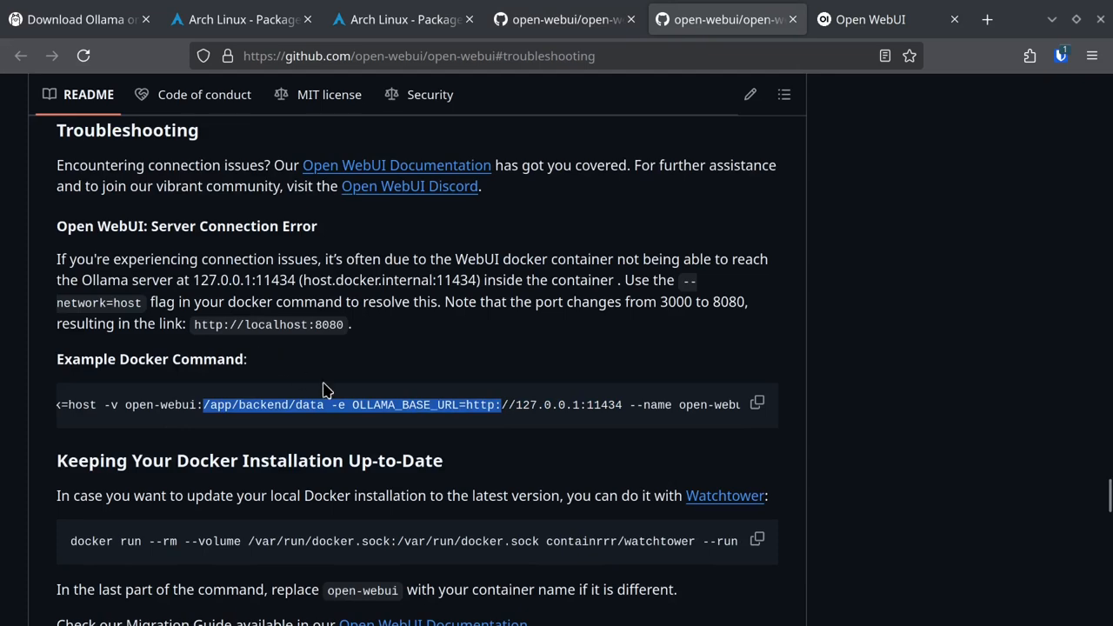
{"action": "left_click", "coordinate": [409, 403]}
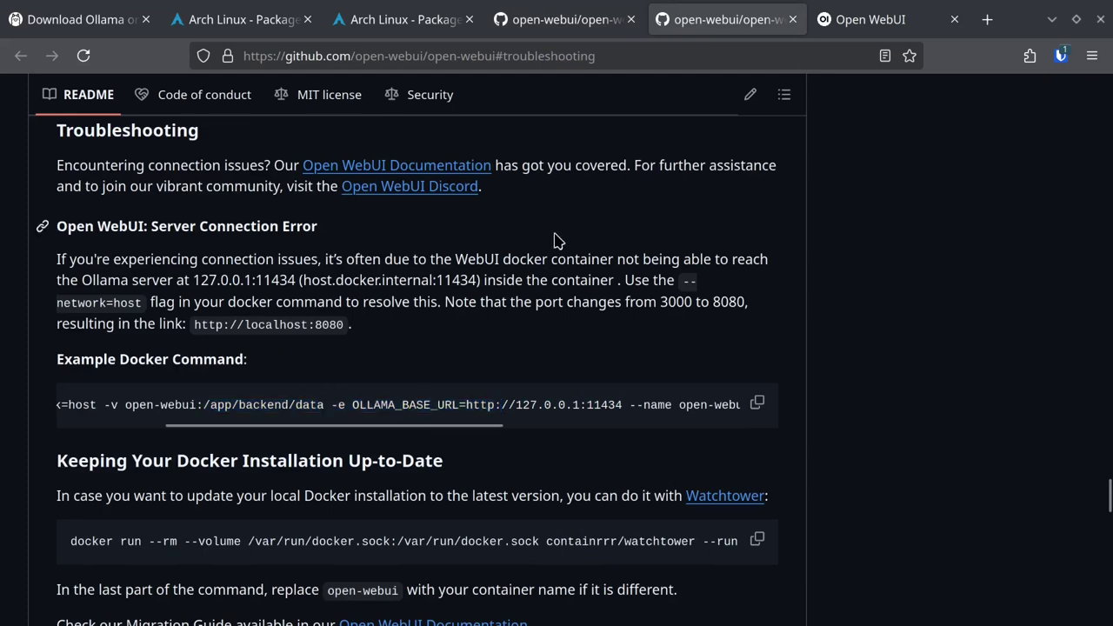
Step: Compare the port mapping and add-host options with the example, then check the chat page's 127.0.0.1:8080 address
{"action": "left_click", "coordinate": [565, 19]}
{"action": "left_click", "coordinate": [239, 334]}
{"action": "left_click_drag", "start_coordinate": [219, 335], "coordinate": [574, 336]}
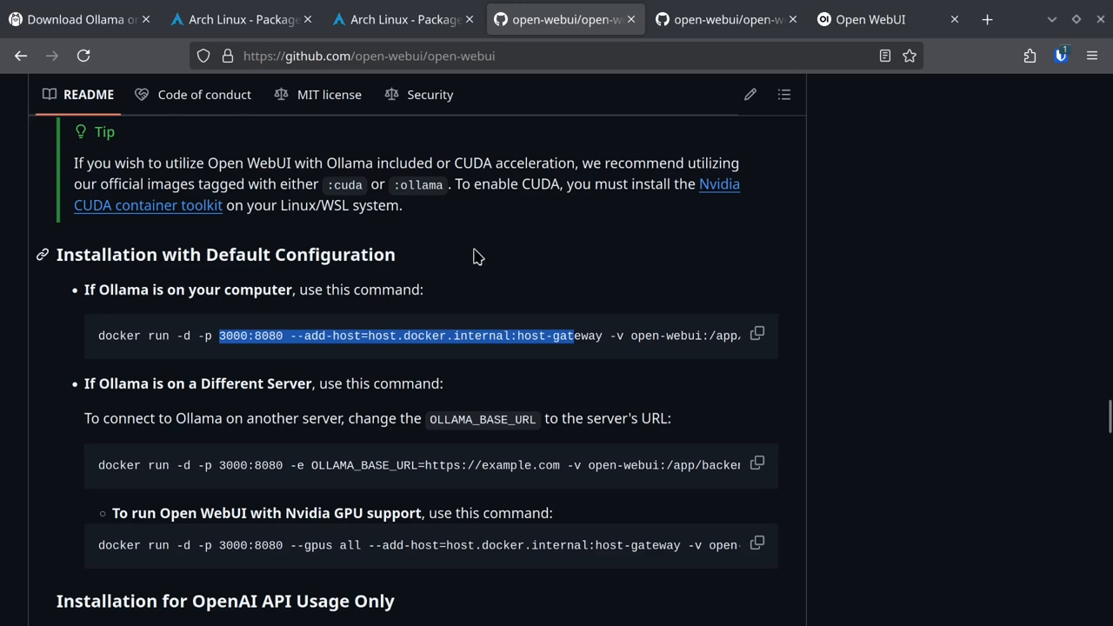
{"action": "left_click", "coordinate": [696, 21]}
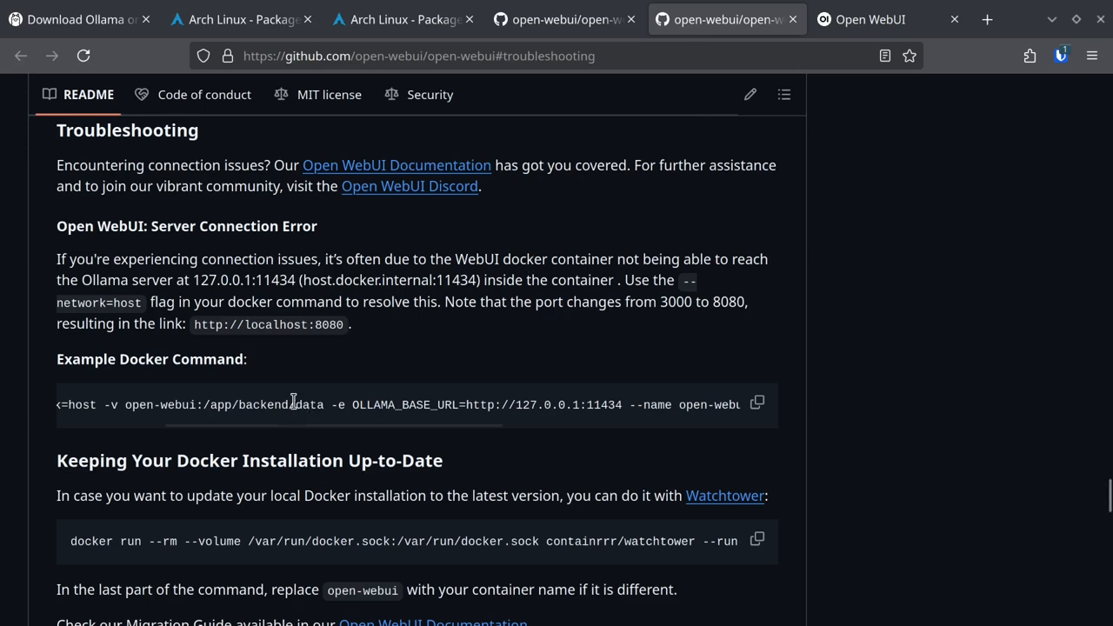
{"action": "left_click_drag", "start_coordinate": [212, 406], "coordinate": [703, 409]}
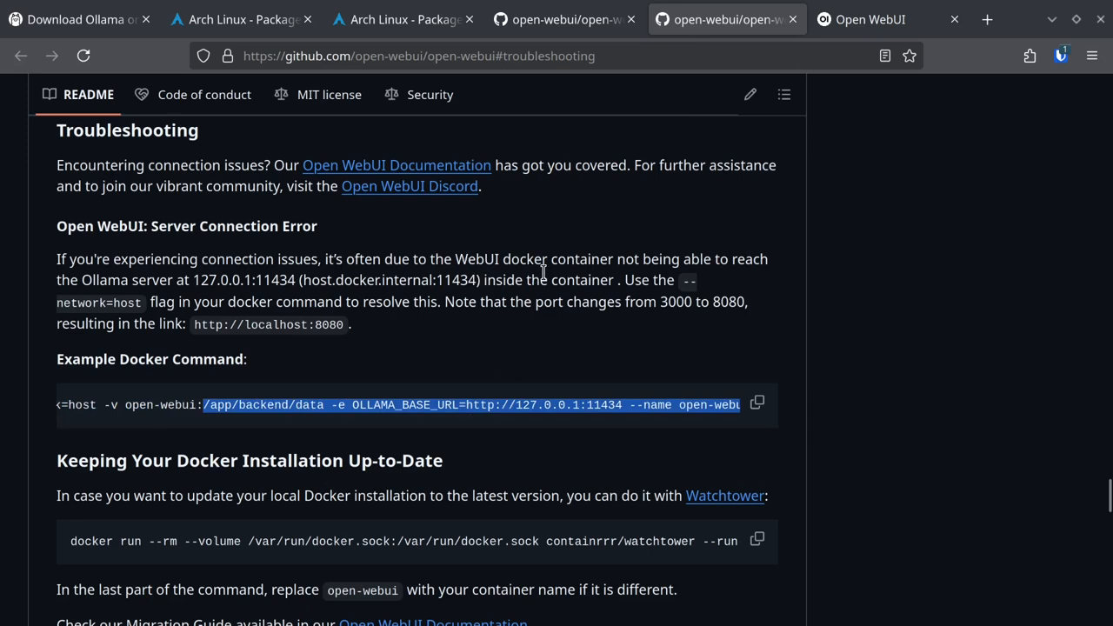
{"action": "left_click", "coordinate": [862, 23]}
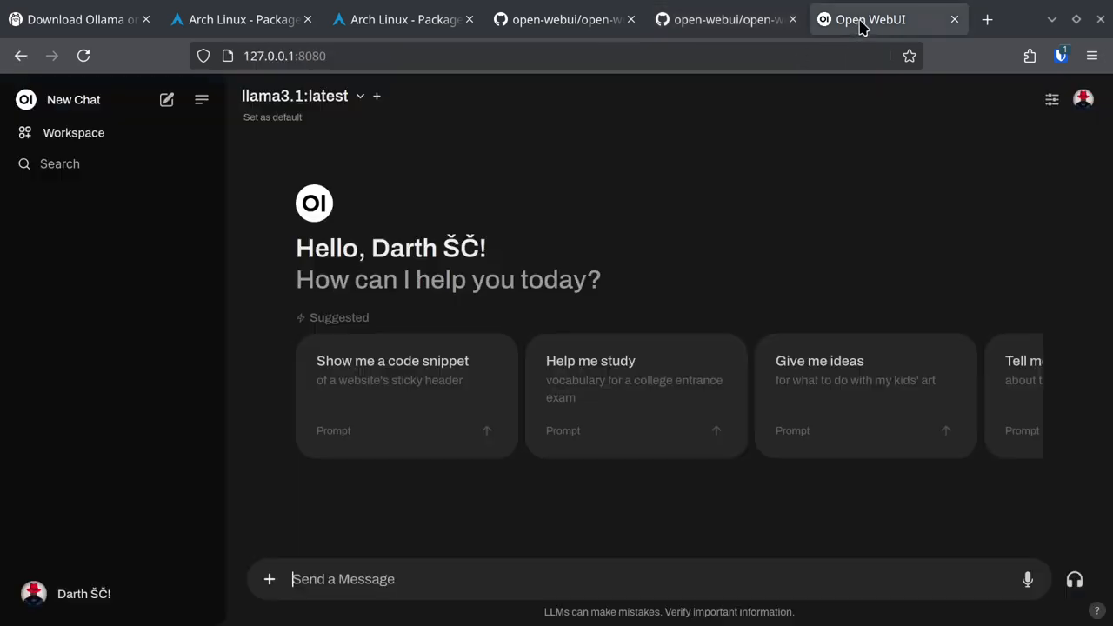
{"action": "left_click", "coordinate": [293, 56]}
{"action": "left_click", "coordinate": [340, 55]}
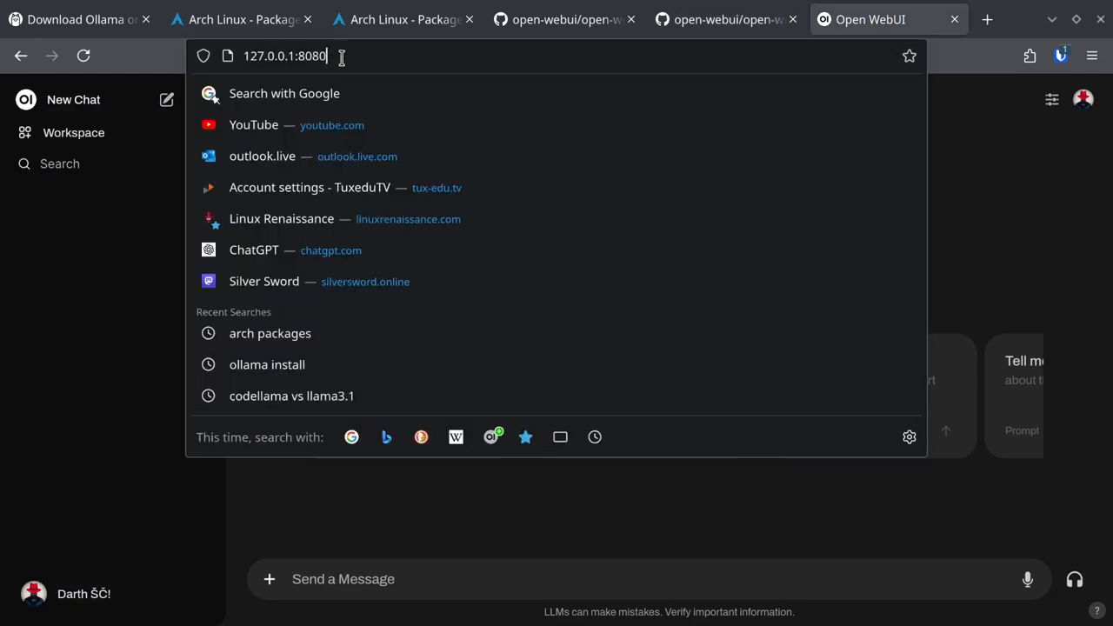
{"action": "left_click_drag", "start_coordinate": [357, 56], "coordinate": [226, 55]}
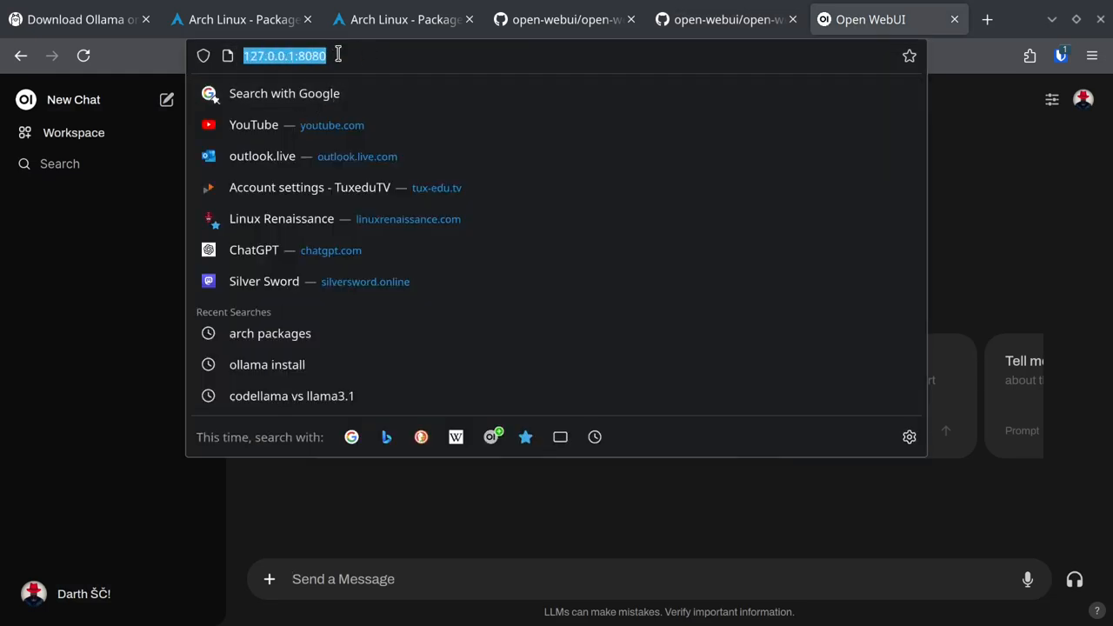
Step: Note the 3000 host port in the default command versus the example, then return to the Open WebUI chat page
{"action": "left_click", "coordinate": [549, 20]}
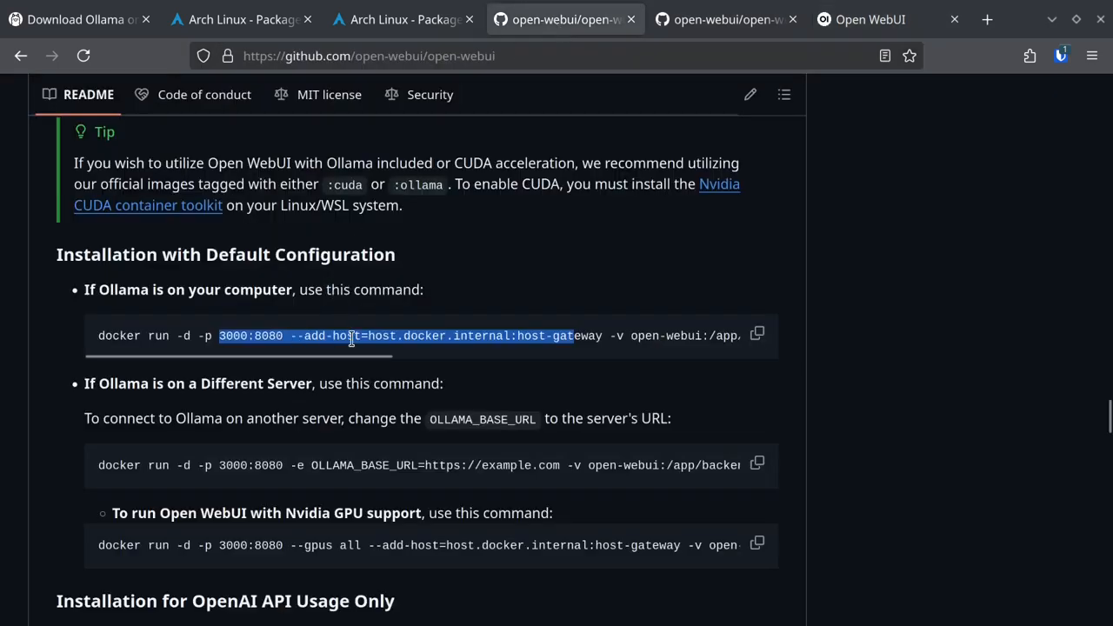
{"action": "left_click", "coordinate": [193, 336]}
{"action": "left_click_drag", "start_coordinate": [219, 335], "coordinate": [249, 337]}
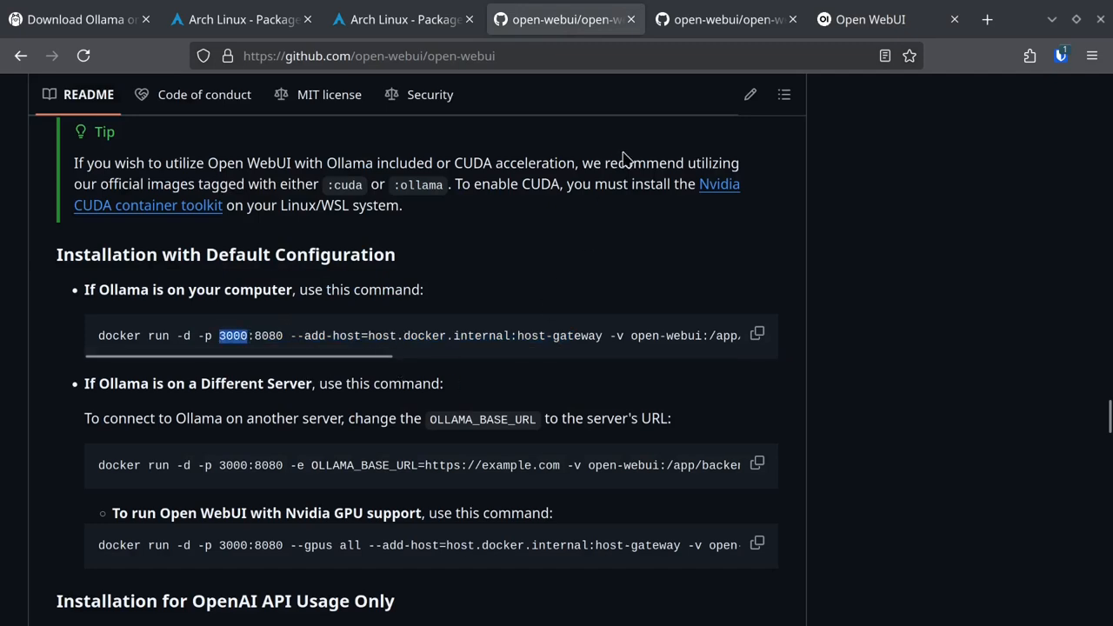
{"action": "left_click", "coordinate": [713, 21]}
{"action": "left_click", "coordinate": [370, 406]}
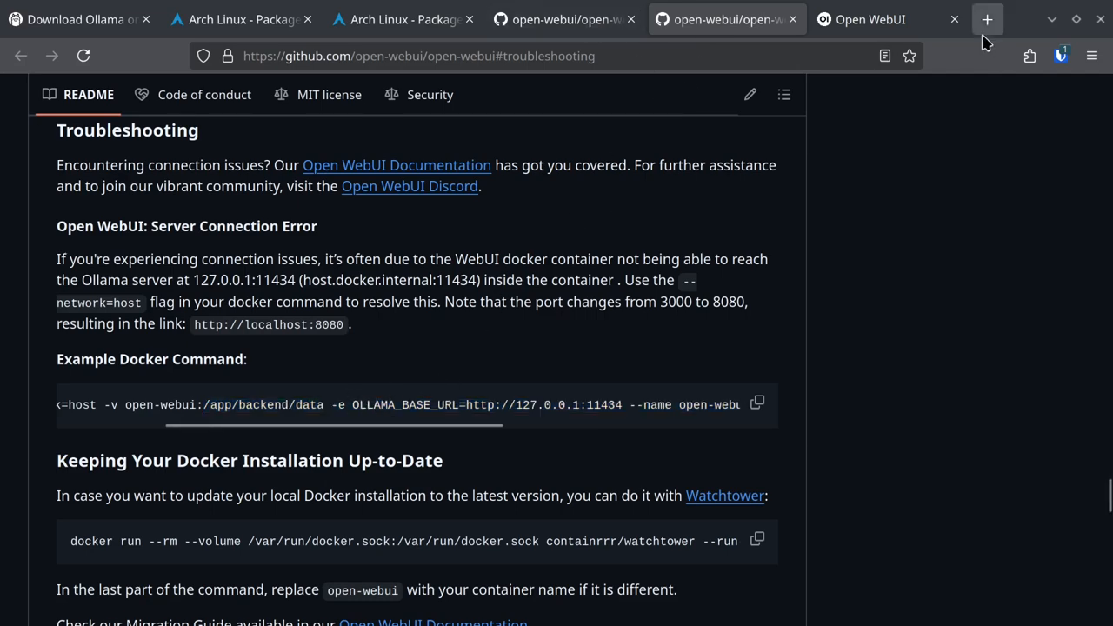
{"action": "left_click", "coordinate": [890, 23]}
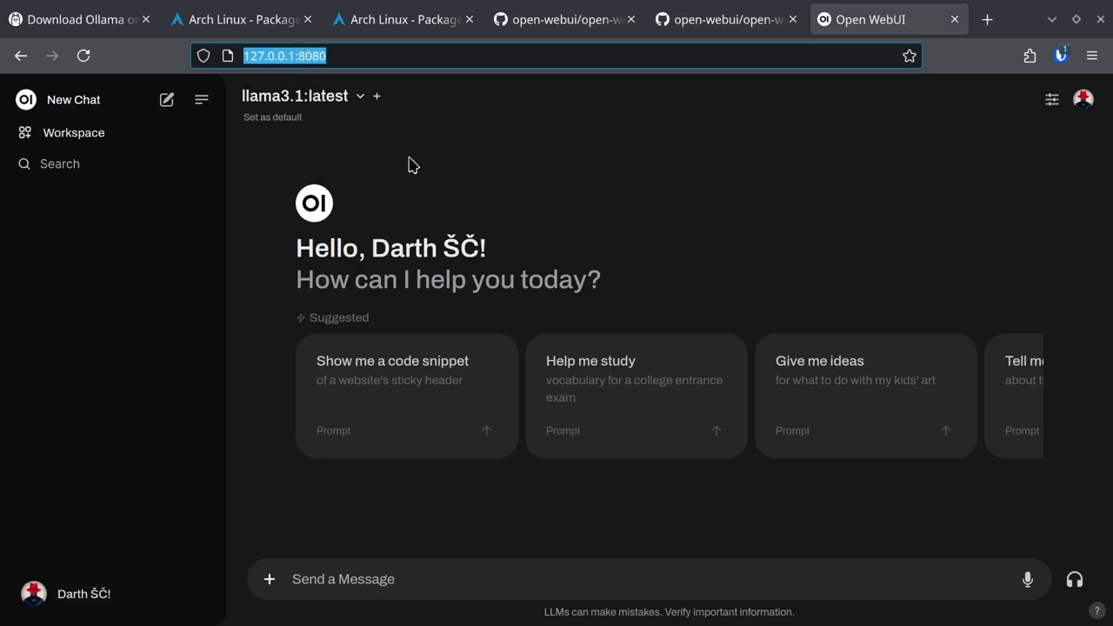
{"action": "left_click", "coordinate": [467, 178]}
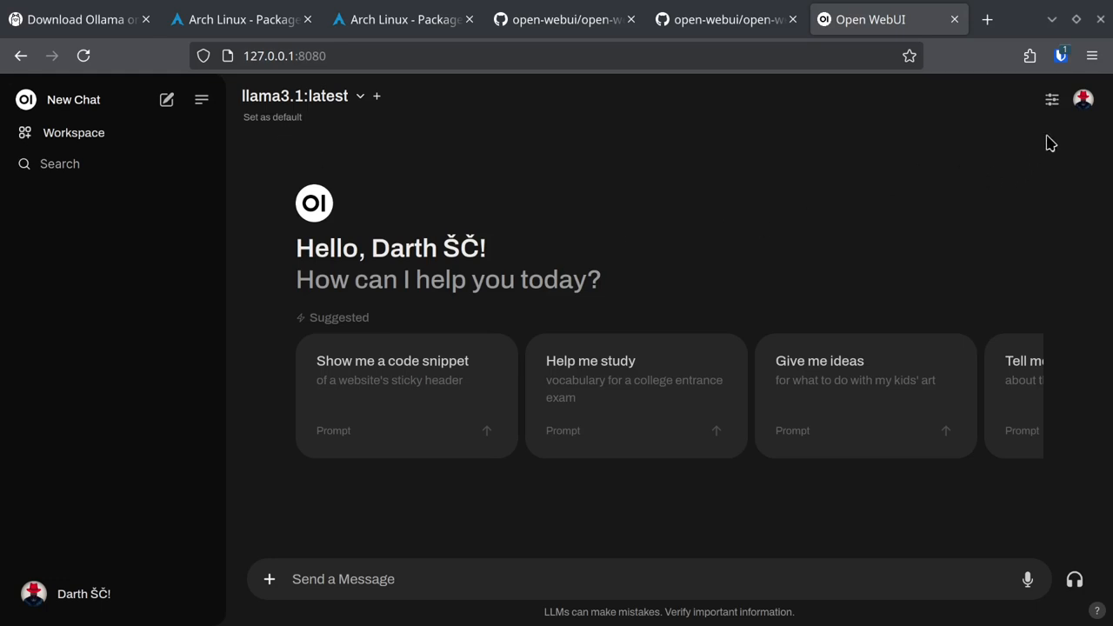
Step: In Settings > General set the theme to System, keeping the language English (US)
{"action": "left_click", "coordinate": [1082, 98]}
{"action": "left_click", "coordinate": [995, 144]}
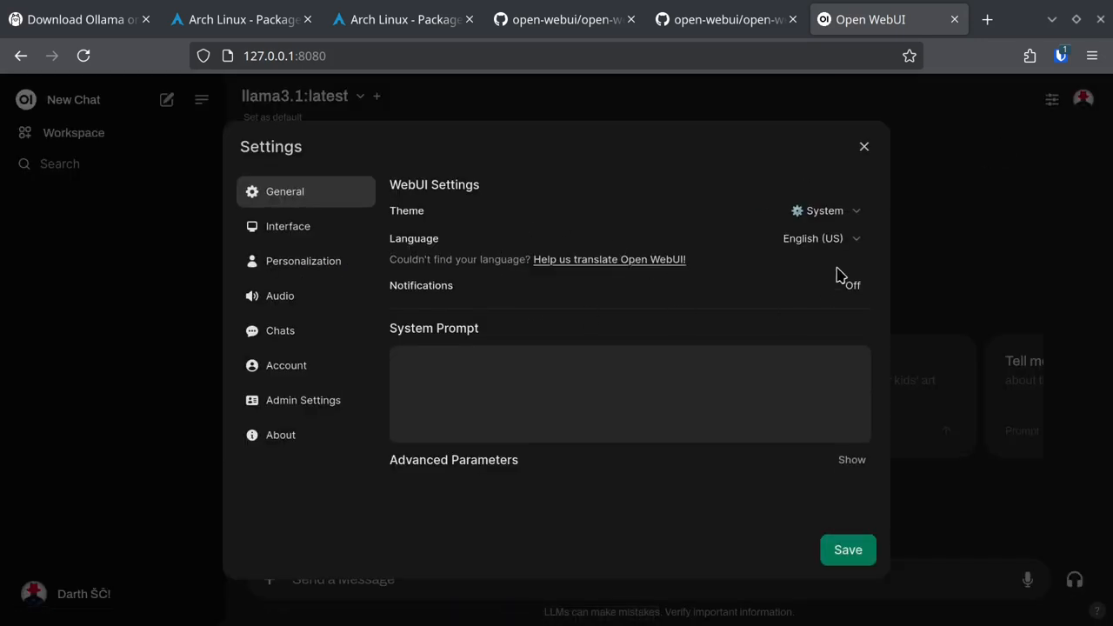
{"action": "left_click", "coordinate": [830, 211]}
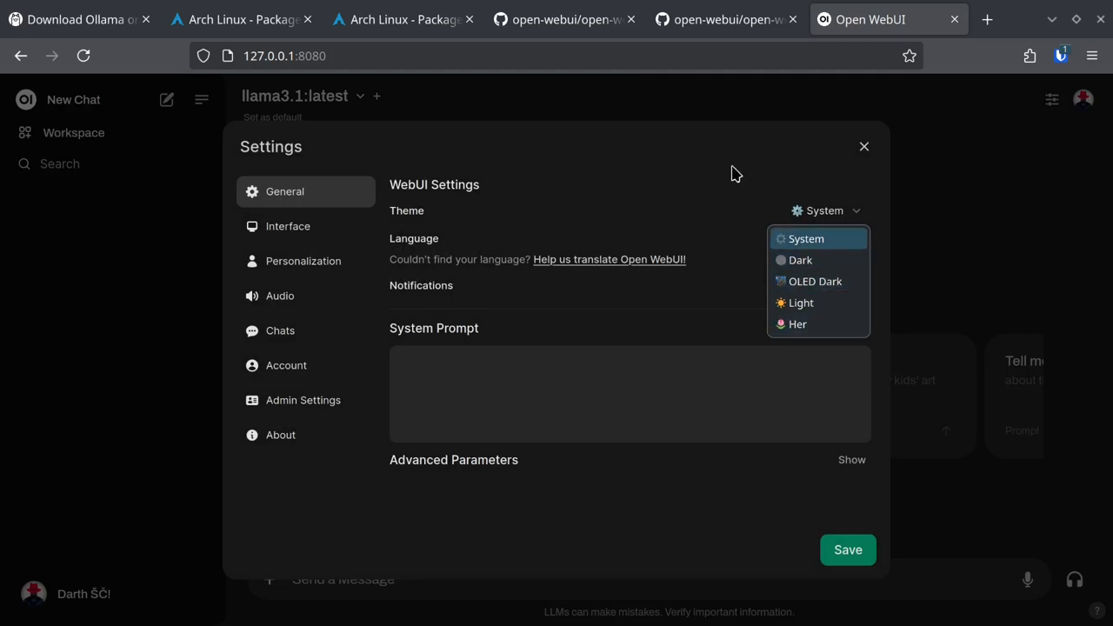
{"action": "left_click", "coordinate": [817, 281]}
{"action": "left_click", "coordinate": [822, 216]}
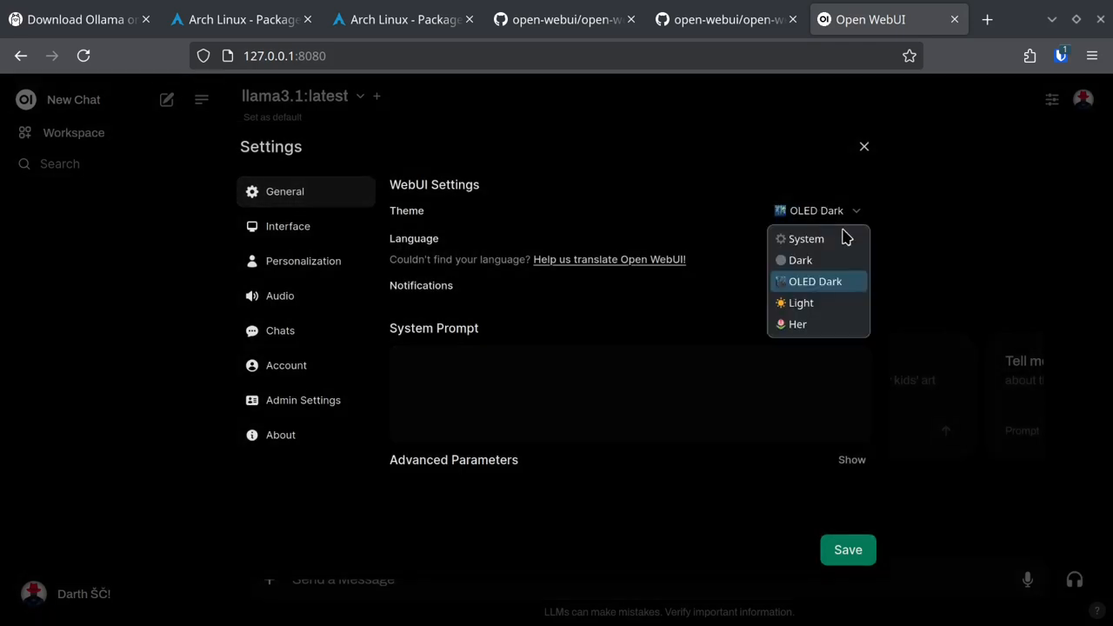
{"action": "left_click", "coordinate": [802, 239]}
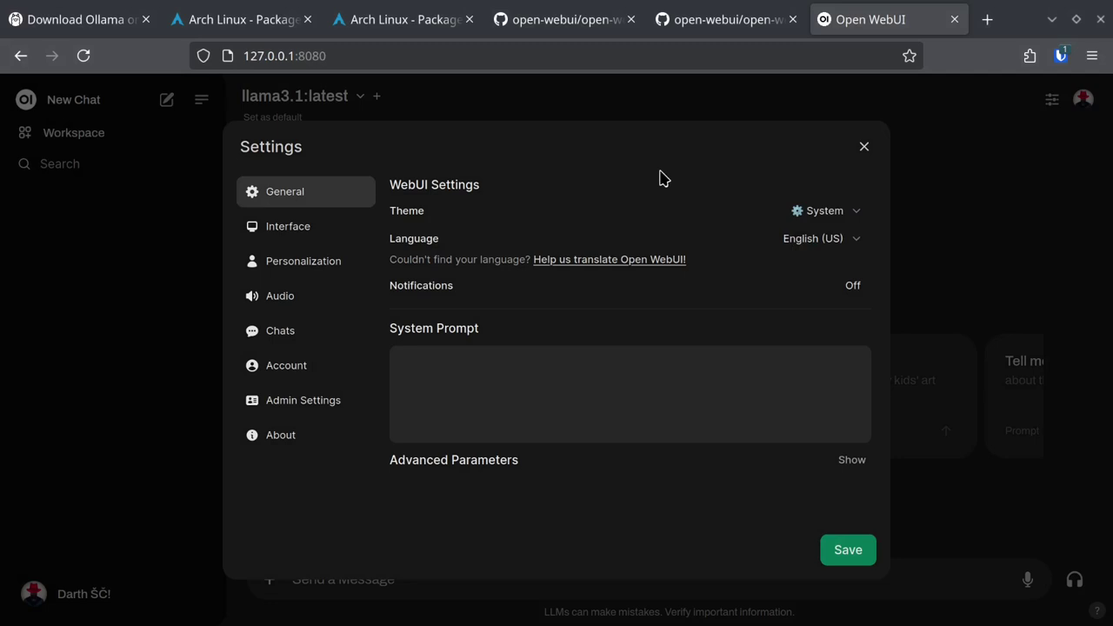
{"action": "left_click", "coordinate": [821, 240]}
{"action": "scroll", "coordinate": [761, 469], "scroll_direction": "down", "scroll_amount": 5}
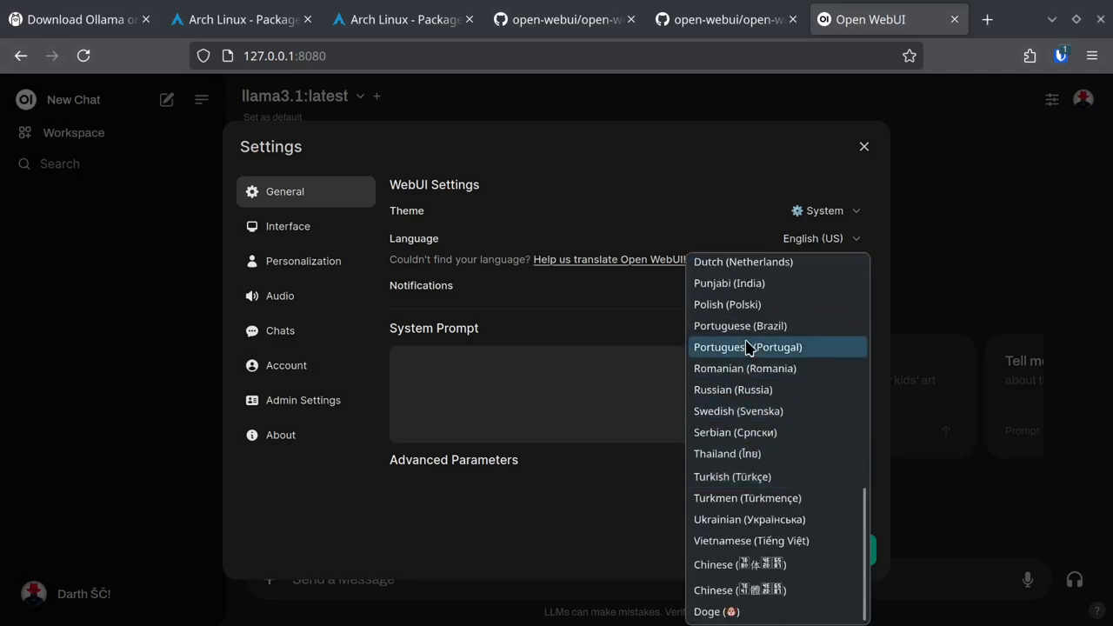
{"action": "scroll", "coordinate": [713, 295], "scroll_direction": "up", "scroll_amount": 10}
{"action": "left_click", "coordinate": [676, 174]}
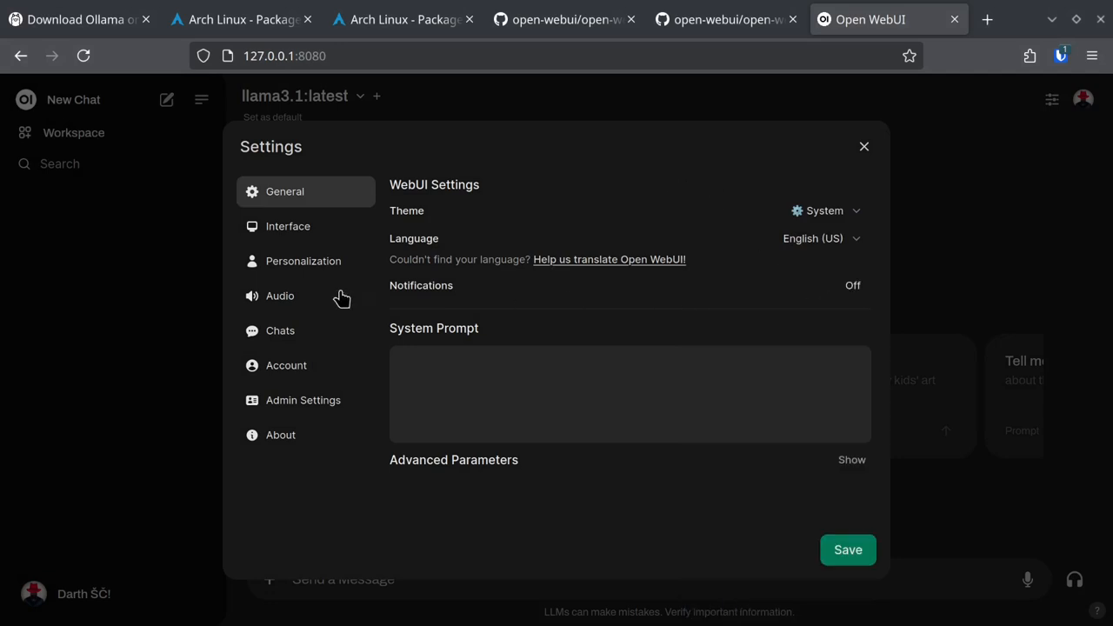
Step: Review Interface (default model llama3.1:latest), Personalization, Audio, Chats and Account, then enter Admin Settings
{"action": "left_click", "coordinate": [317, 240]}
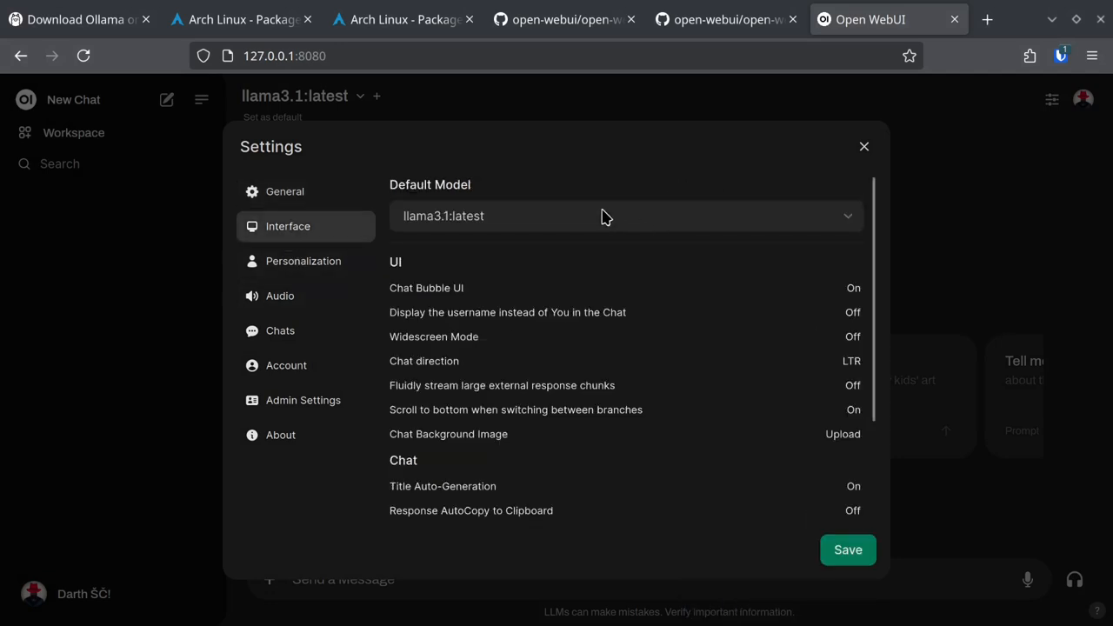
{"action": "left_click", "coordinate": [564, 220]}
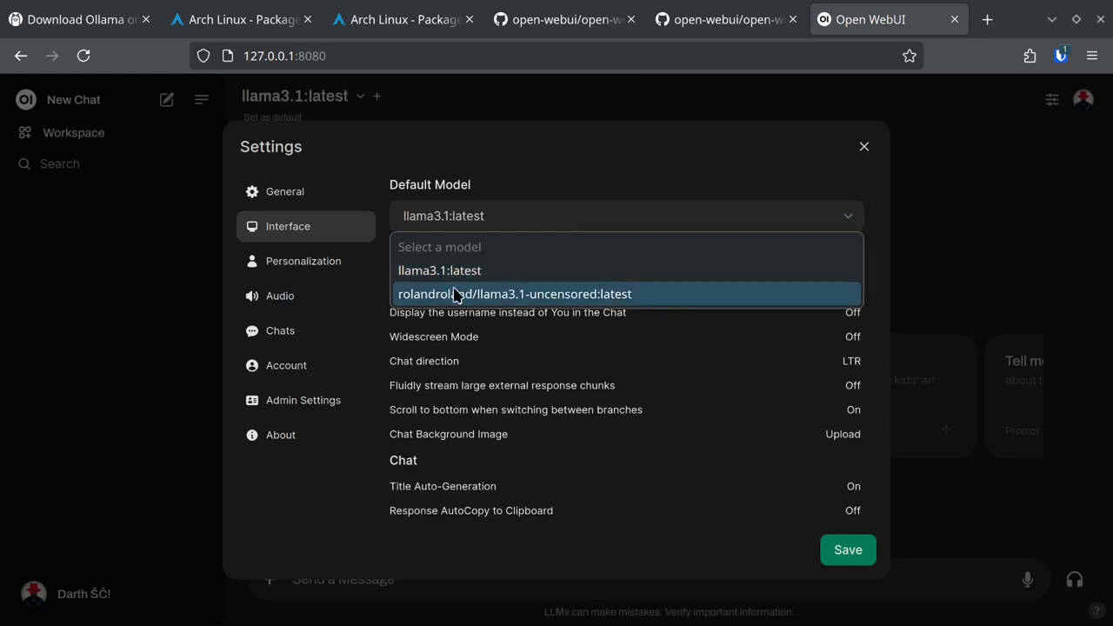
{"action": "left_click", "coordinate": [509, 184]}
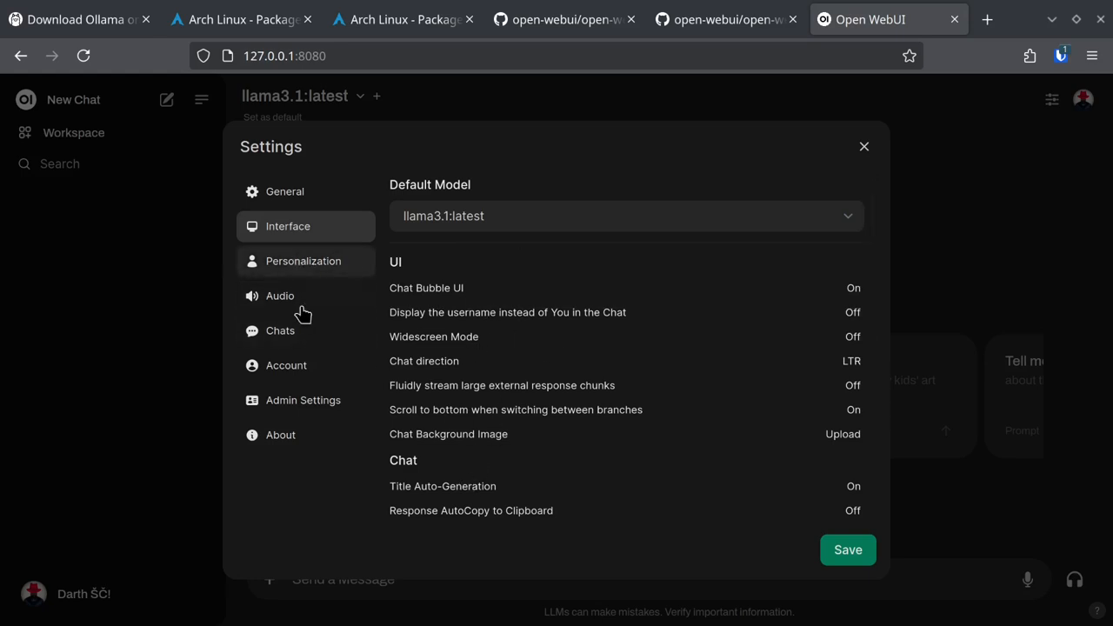
{"action": "left_click", "coordinate": [290, 263]}
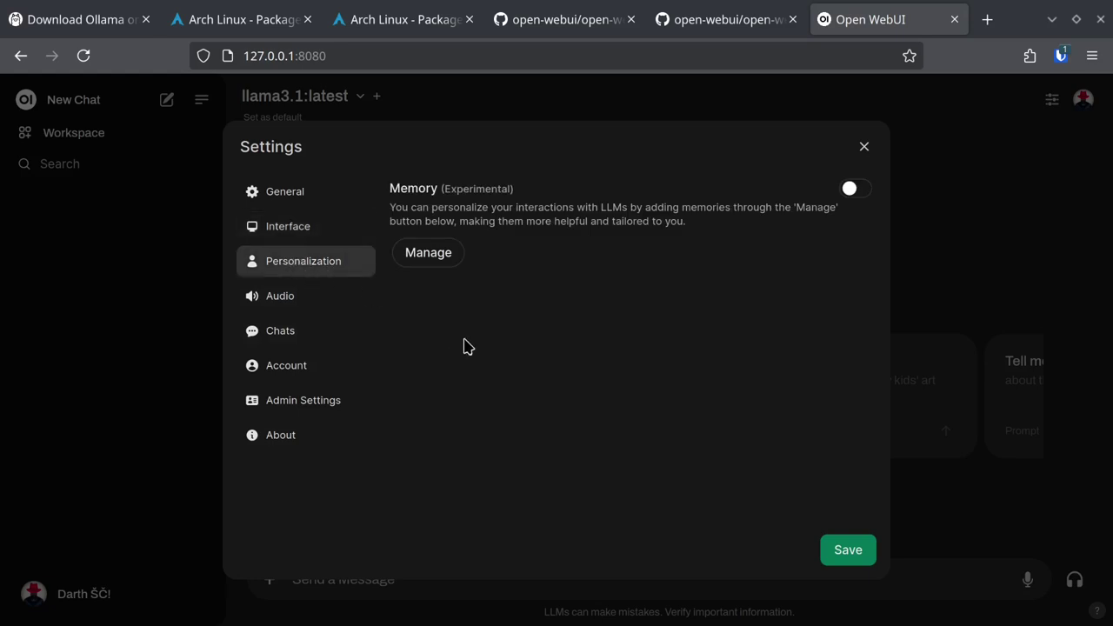
{"action": "left_click", "coordinate": [311, 304]}
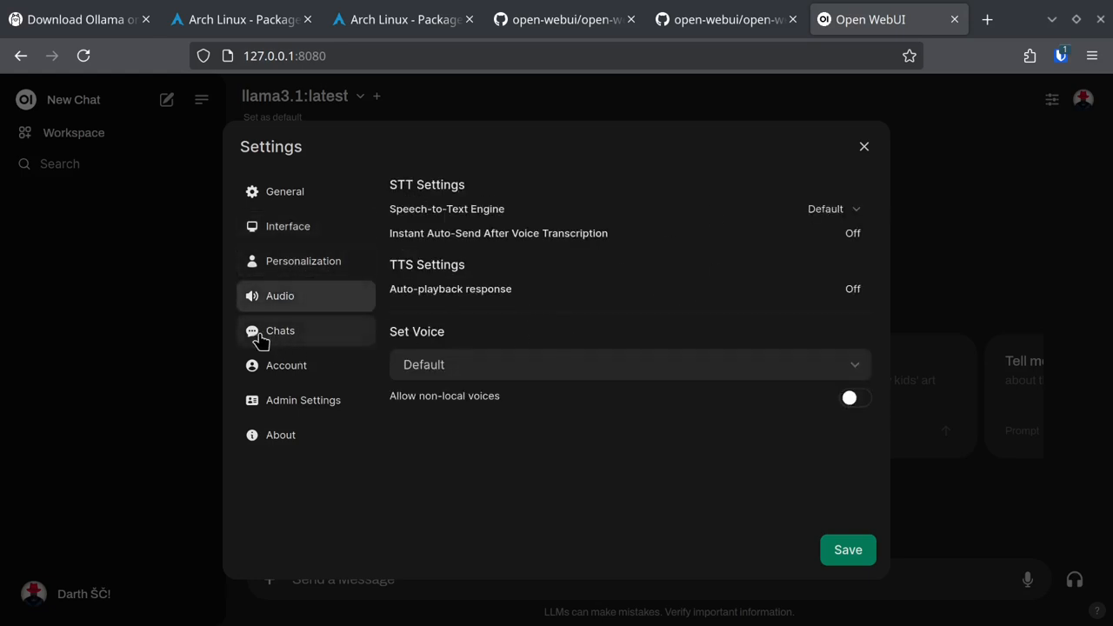
{"action": "left_click", "coordinate": [371, 337]}
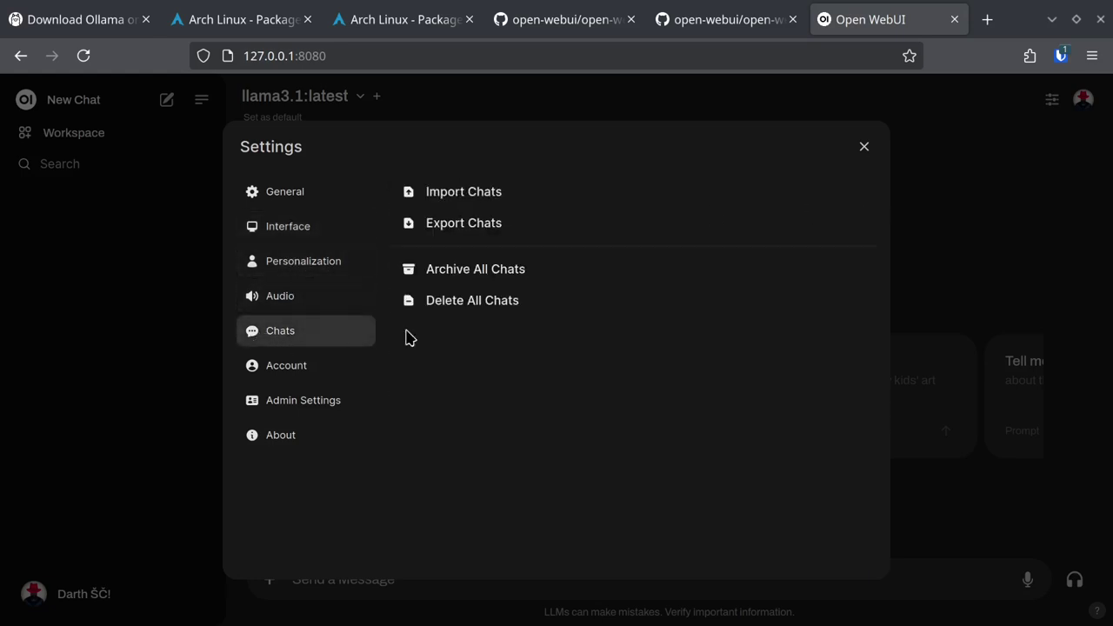
{"action": "left_click", "coordinate": [296, 370]}
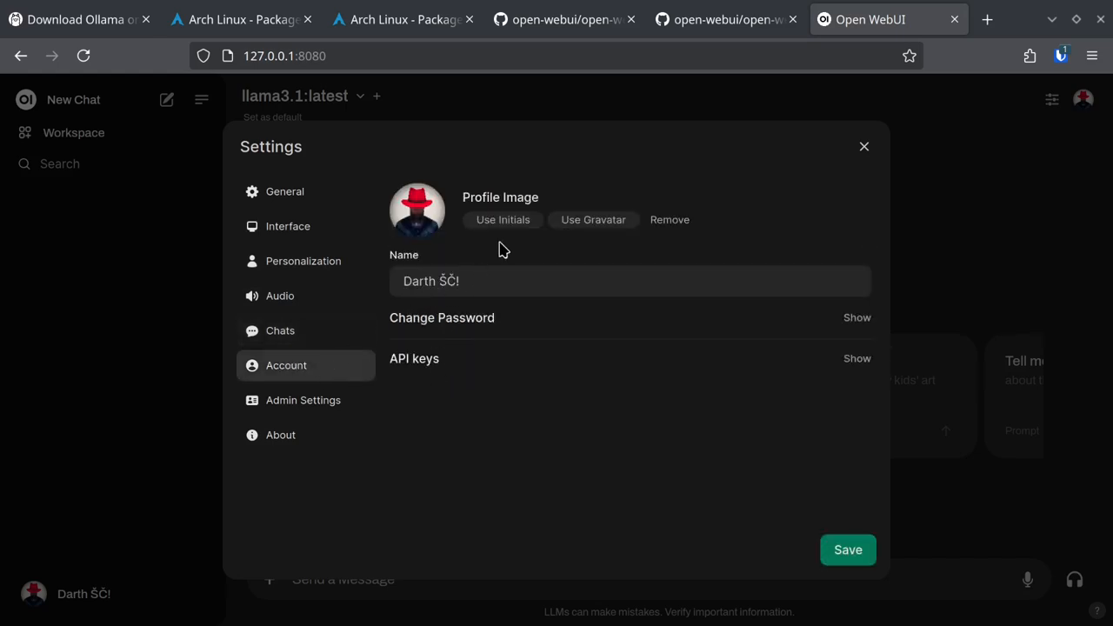
{"action": "left_click", "coordinate": [304, 401]}
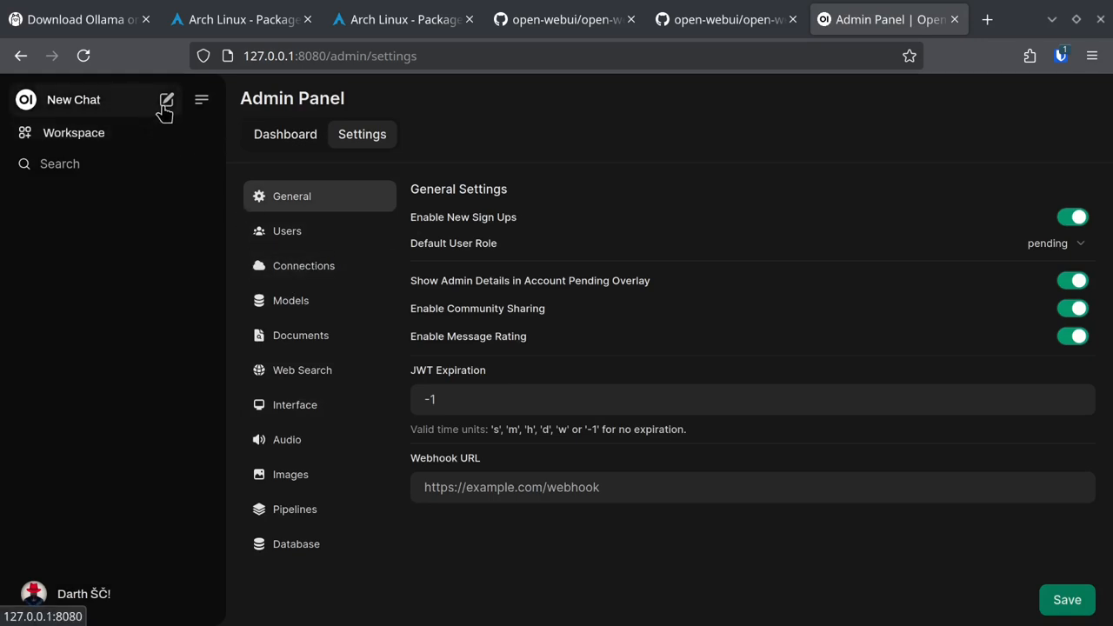
Step: In a new chat send 'hello llama, how are you' to llama3.1 and get its reply
{"action": "left_click", "coordinate": [165, 103]}
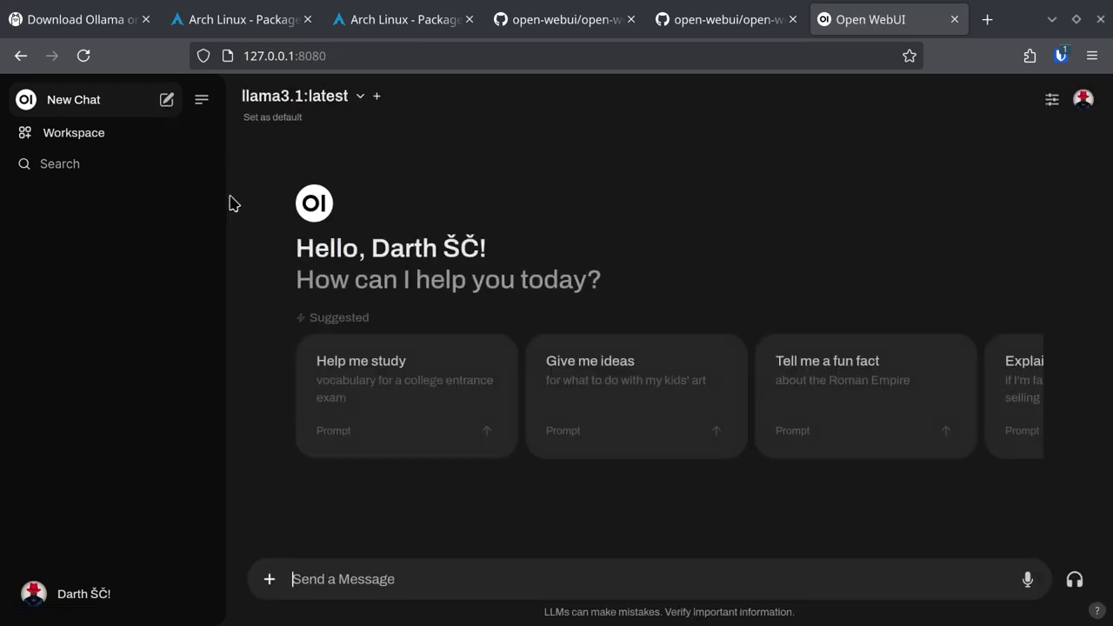
{"action": "type", "text": "hello llama, how are yoyu"}
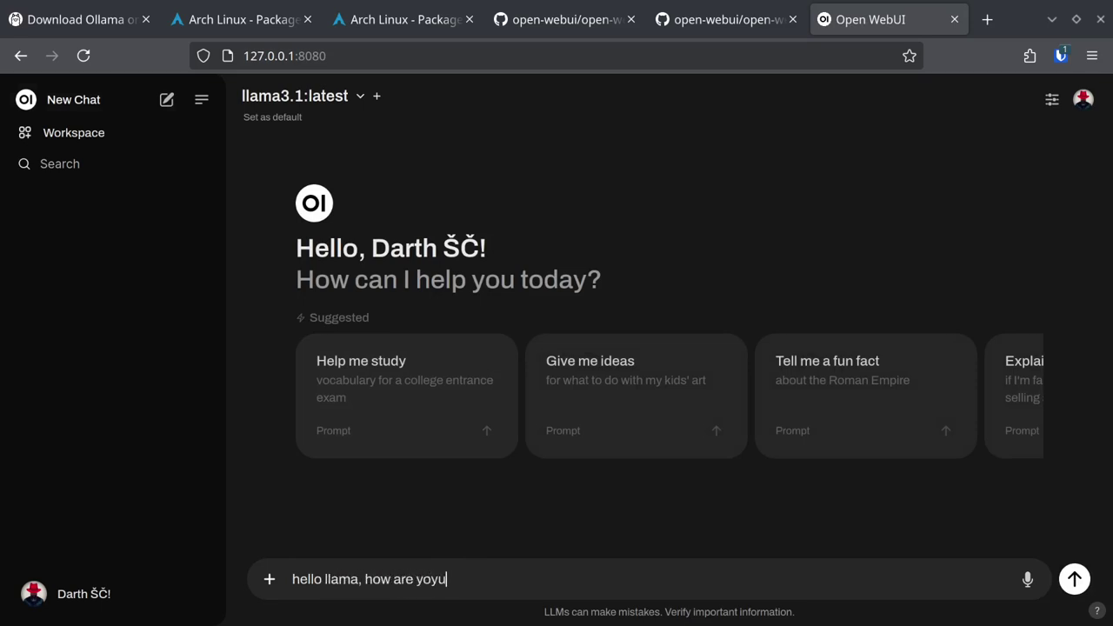
{"action": "key", "text": "Return"}
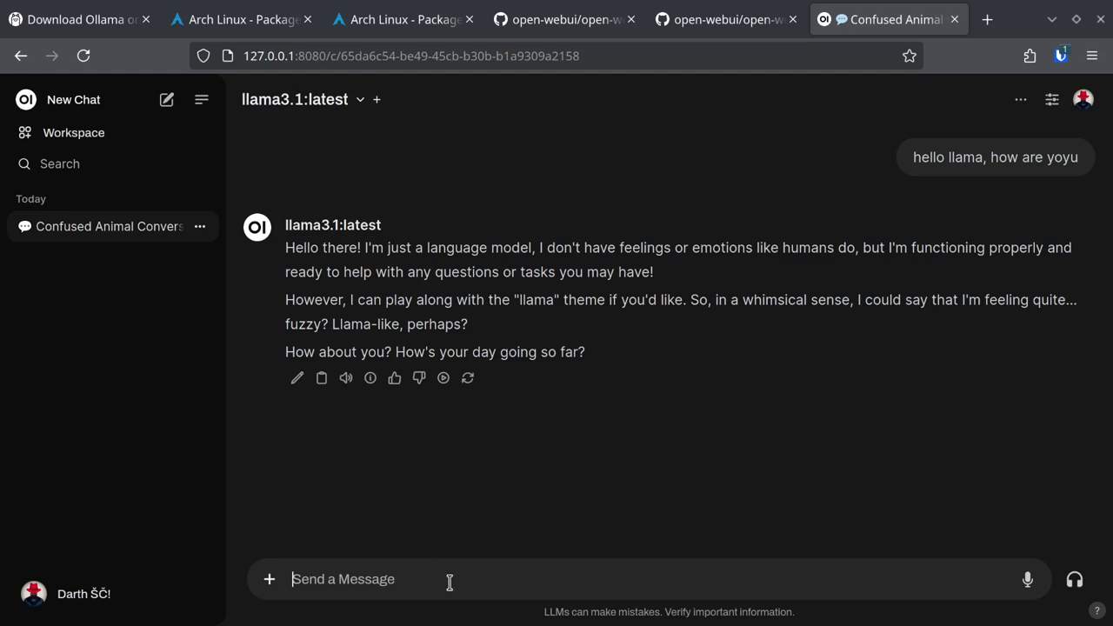
{"action": "type", "text": "c"}
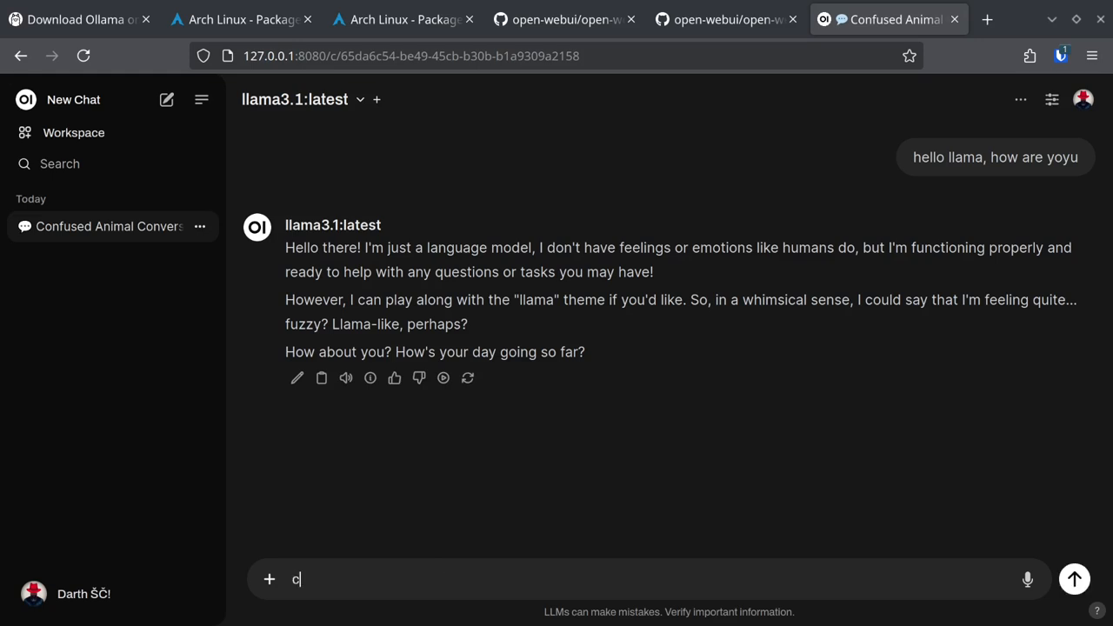
{"action": "type", "text": "reate a python code for a small and si"}
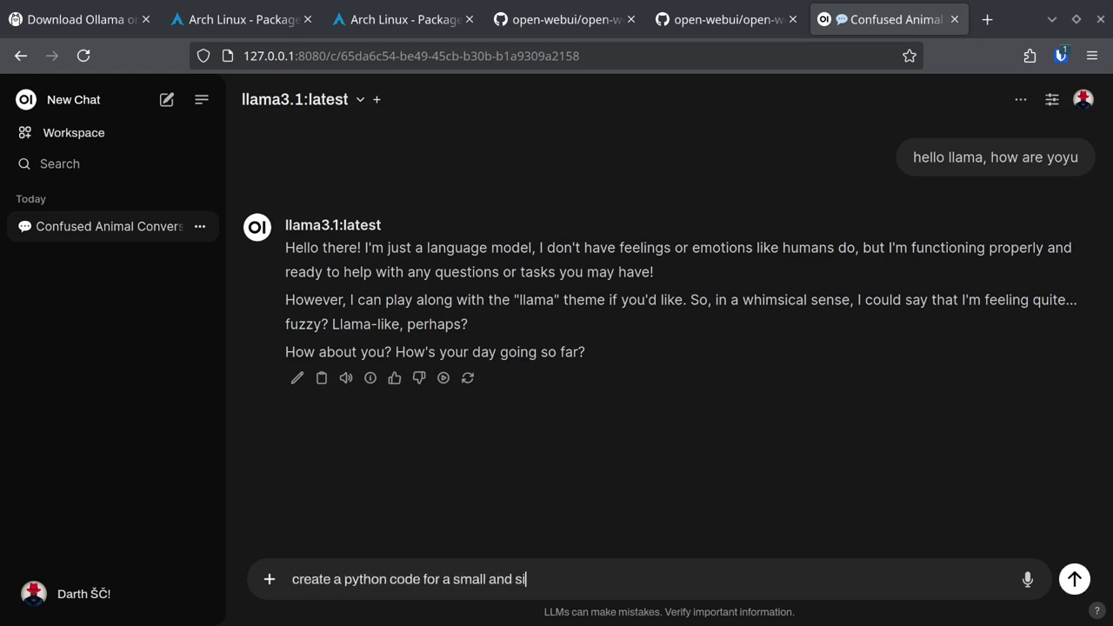
{"action": "type", "text": "mple game. you pick the one."}
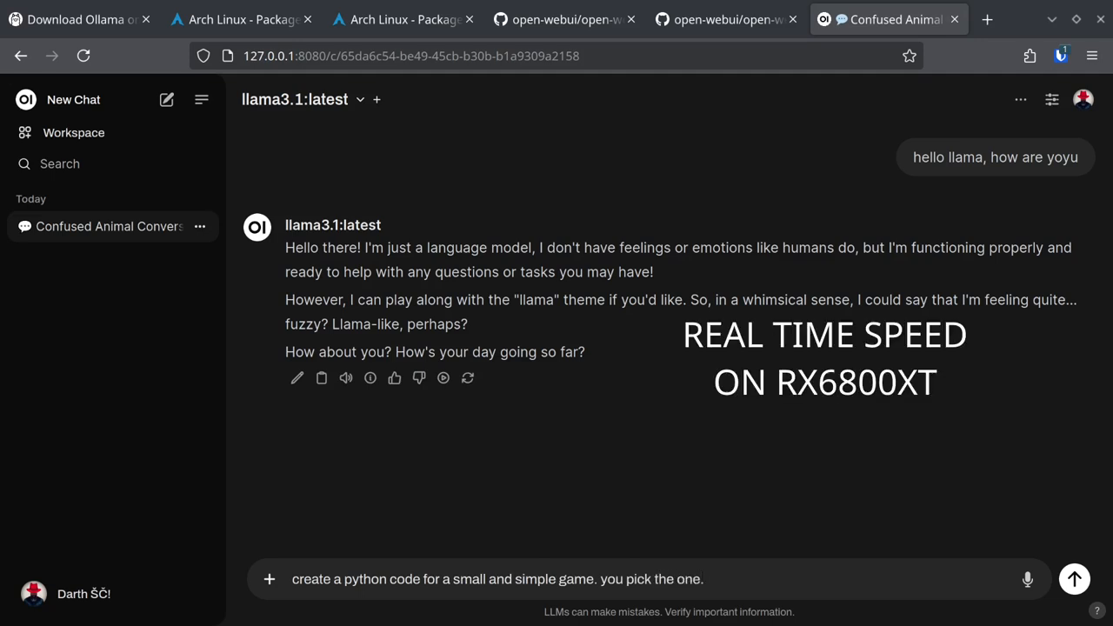
Step: Send the request for a small simple Python game, receiving Hangman code with play instructions
{"action": "key", "text": "Return"}
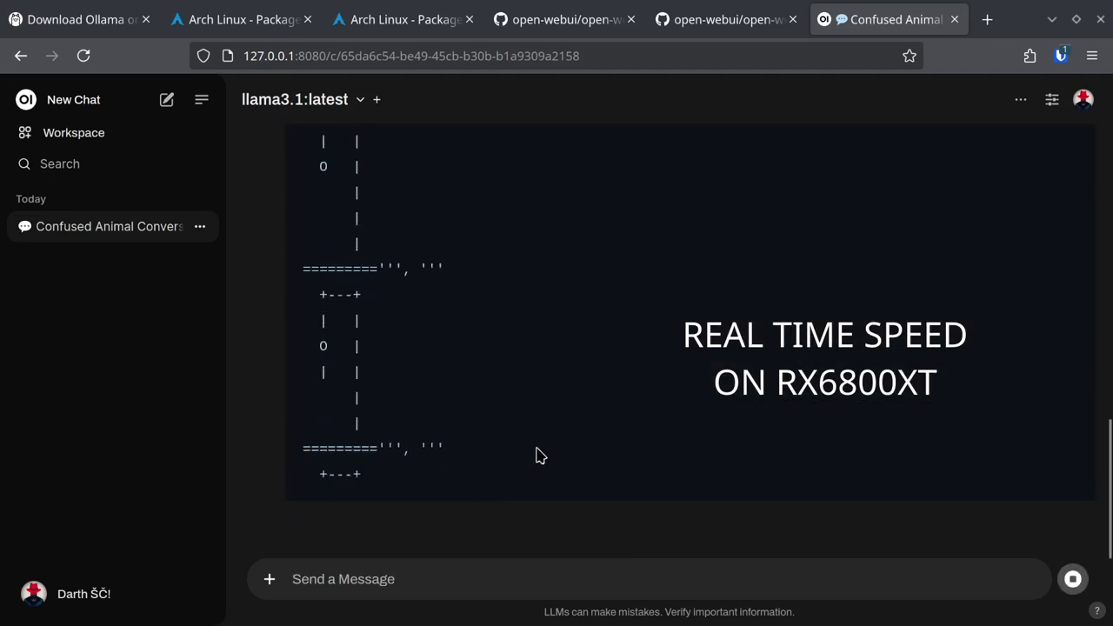
{"action": "scroll", "coordinate": [562, 424], "scroll_direction": "up", "scroll_amount": 1}
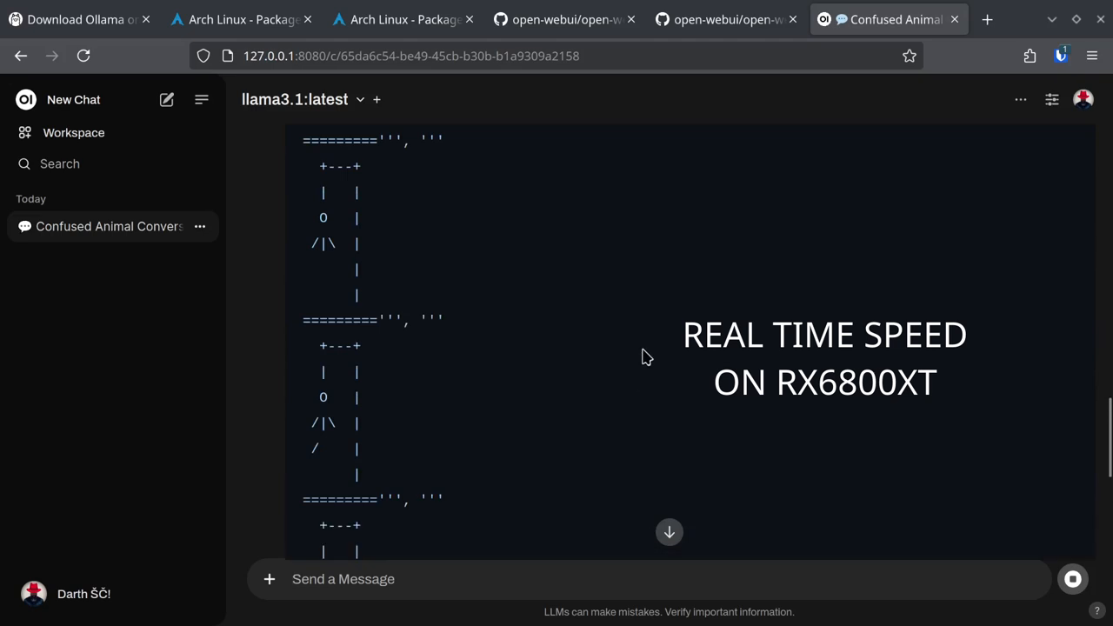
{"action": "scroll", "coordinate": [640, 352], "scroll_direction": "down", "scroll_amount": 3}
{"action": "scroll", "coordinate": [640, 348], "scroll_direction": "down", "scroll_amount": 3}
{"action": "scroll", "coordinate": [640, 348], "scroll_direction": "down", "scroll_amount": 3}
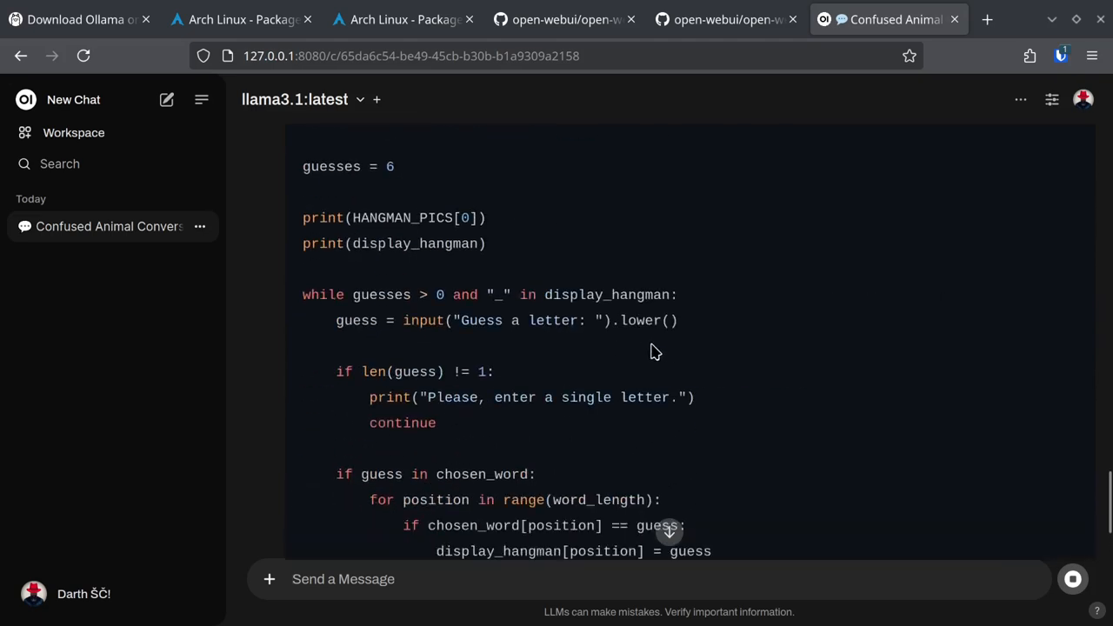
{"action": "scroll", "coordinate": [706, 348], "scroll_direction": "down", "scroll_amount": 5}
{"action": "scroll", "coordinate": [706, 349], "scroll_direction": "down", "scroll_amount": 2}
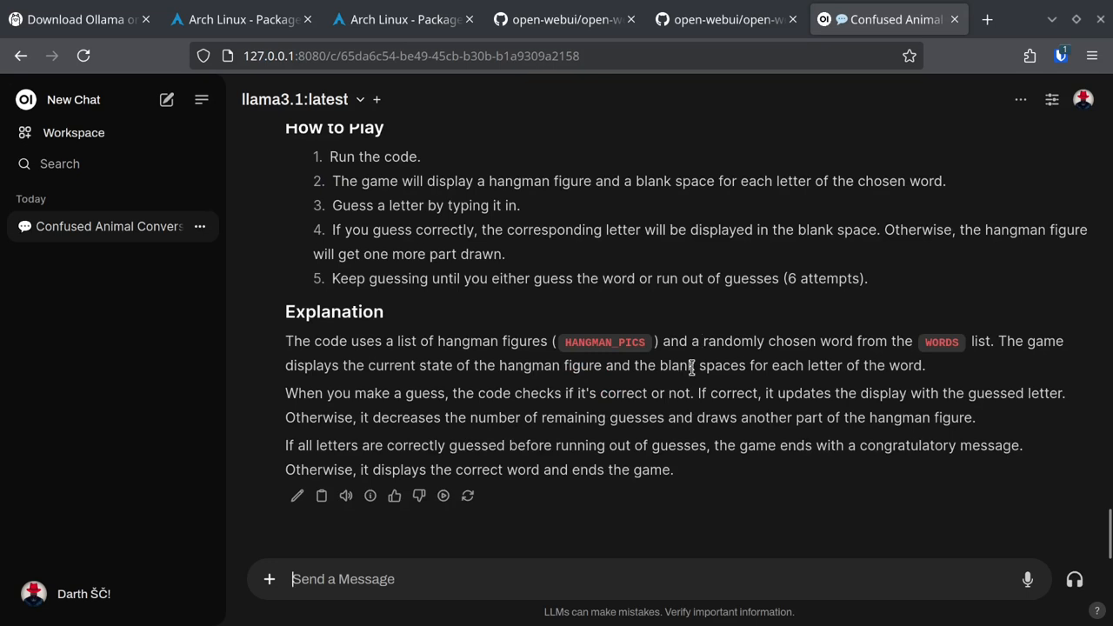
{"action": "scroll", "coordinate": [498, 303], "scroll_direction": "up", "scroll_amount": 5}
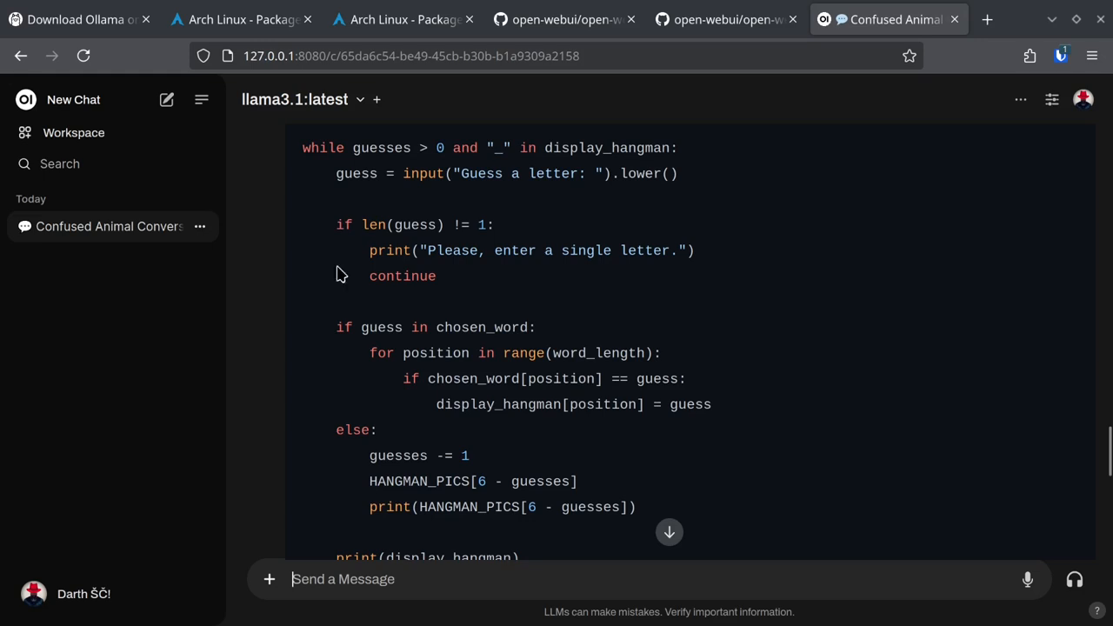
{"action": "scroll", "coordinate": [502, 255], "scroll_direction": "down", "scroll_amount": 5}
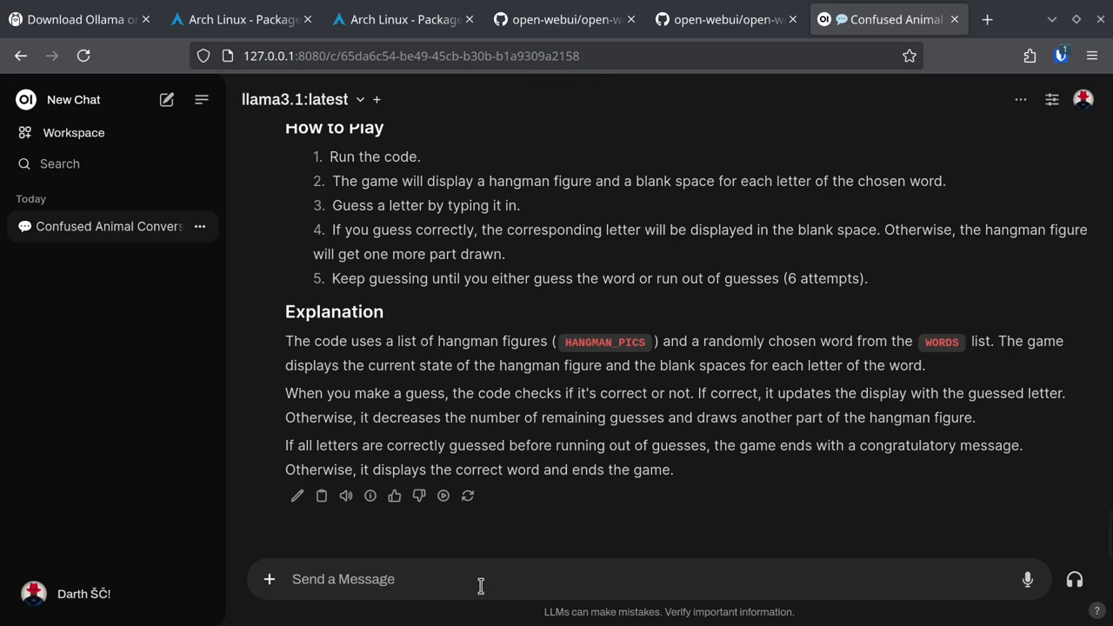
{"action": "type", "text": "explain the mean"}
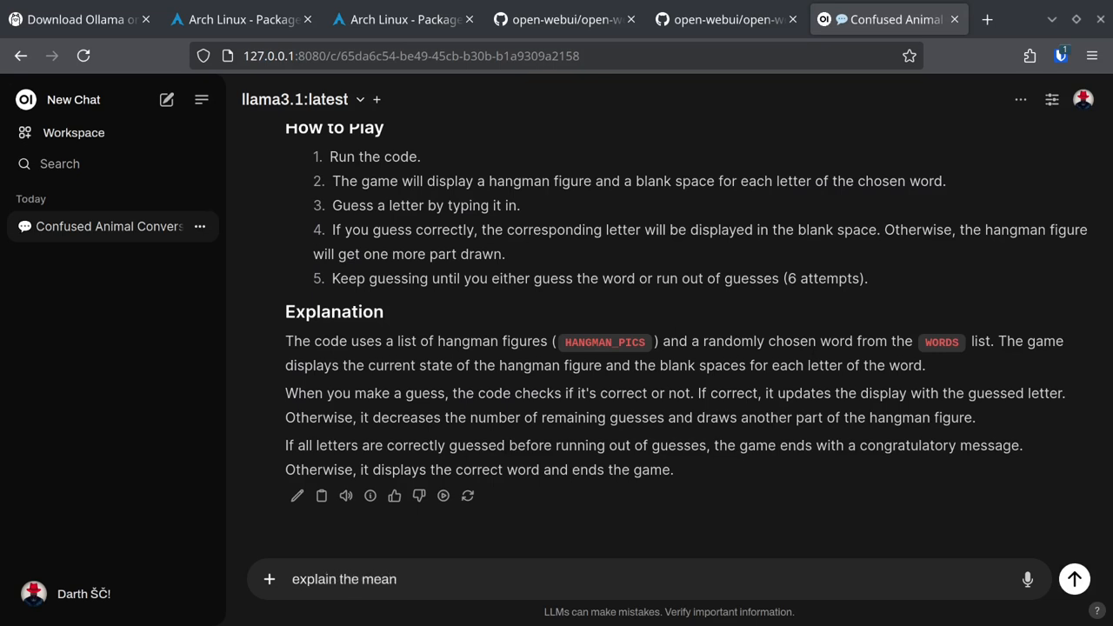
{"action": "type", "text": "ing of life to me"}
Step: Send 'explain the meaning of life to me' and let llama3.1's answer stream
{"action": "key", "text": "Return"}
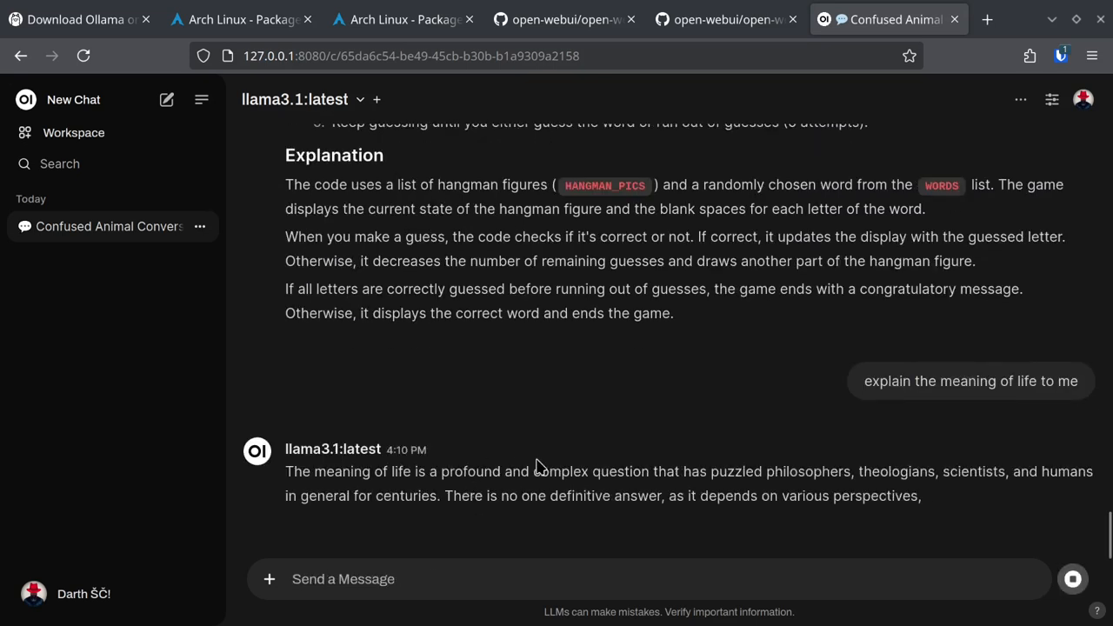